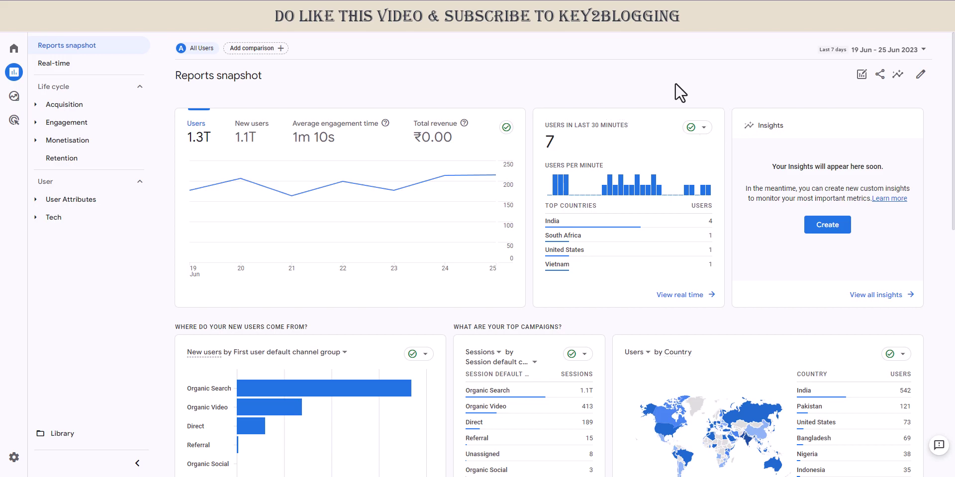
- Search Plugins > Add New for 'independent analytics' and install the Independent Analytics plugin
{"action": "scroll", "coordinate": [919, 186], "scroll_direction": "down", "scroll_amount": 3}
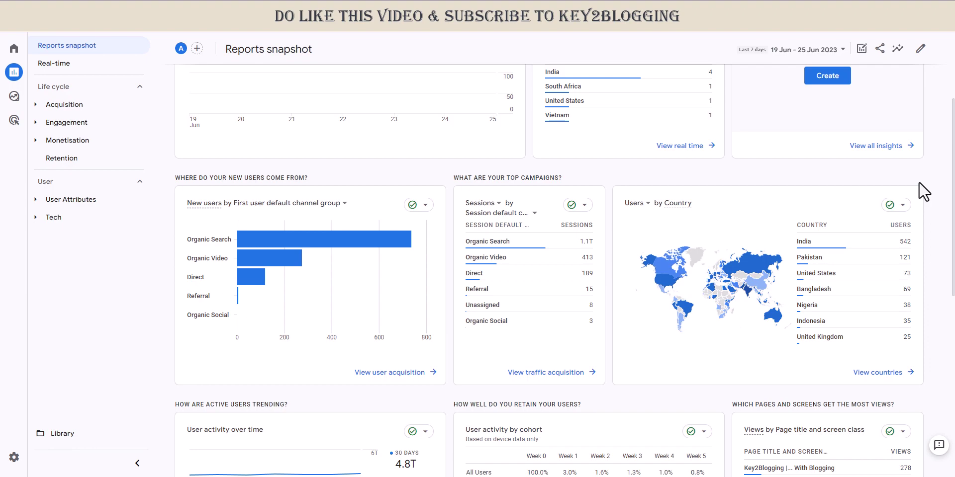
{"action": "scroll", "coordinate": [924, 181], "scroll_direction": "up", "scroll_amount": 3}
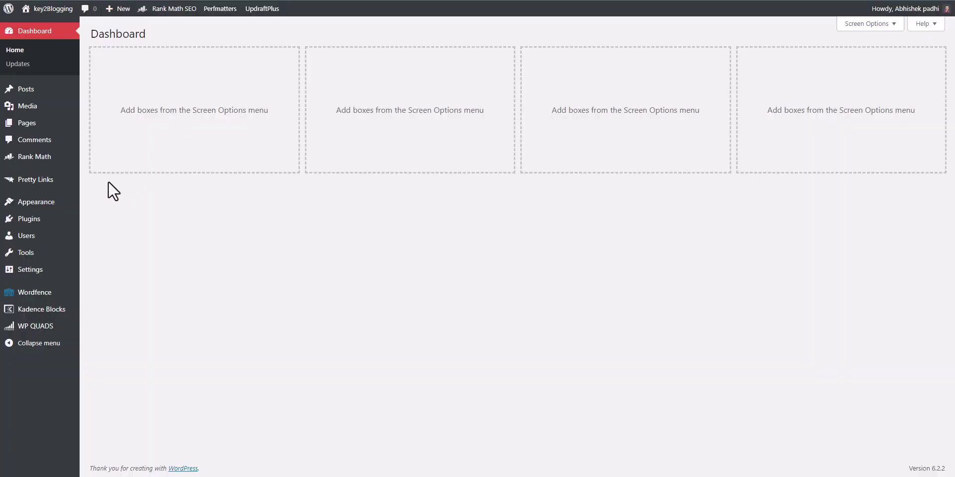
{"action": "mouse_move", "coordinate": [30, 222]}
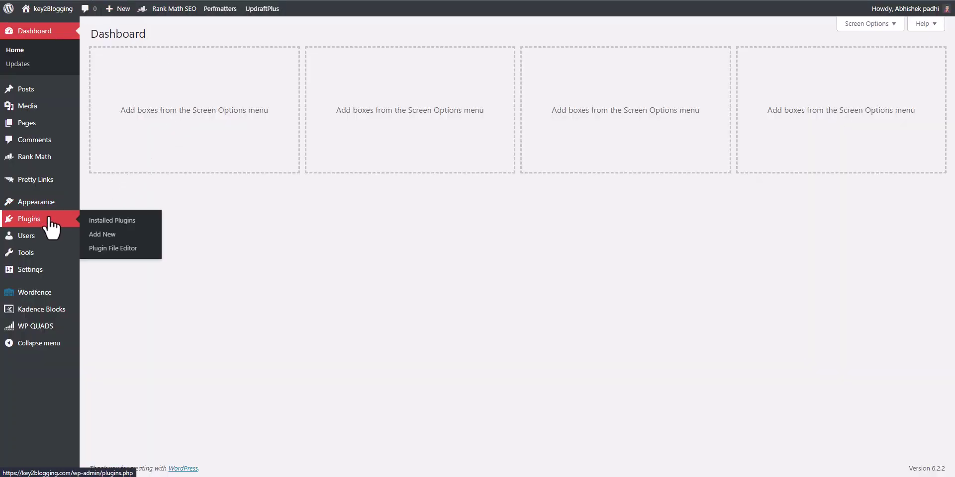
{"action": "left_click", "coordinate": [92, 234]}
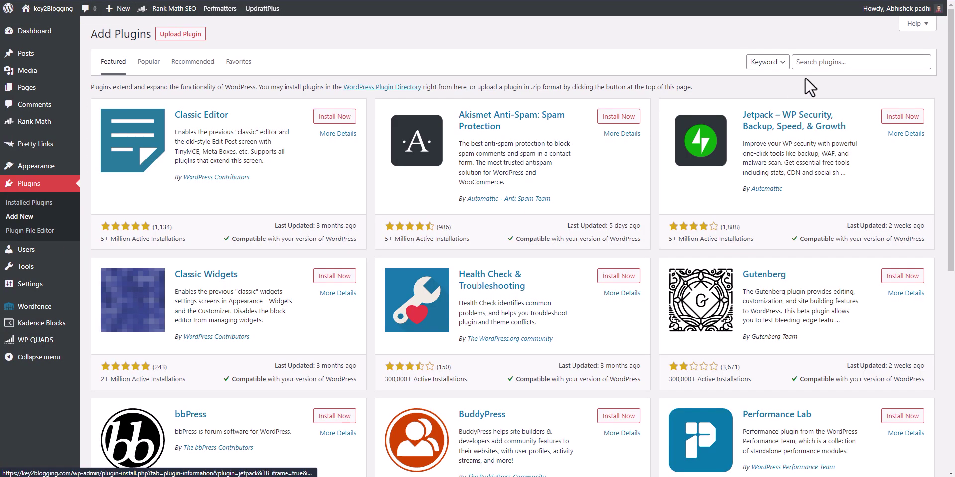
{"action": "left_click", "coordinate": [826, 61]}
{"action": "type", "text": "idne"}
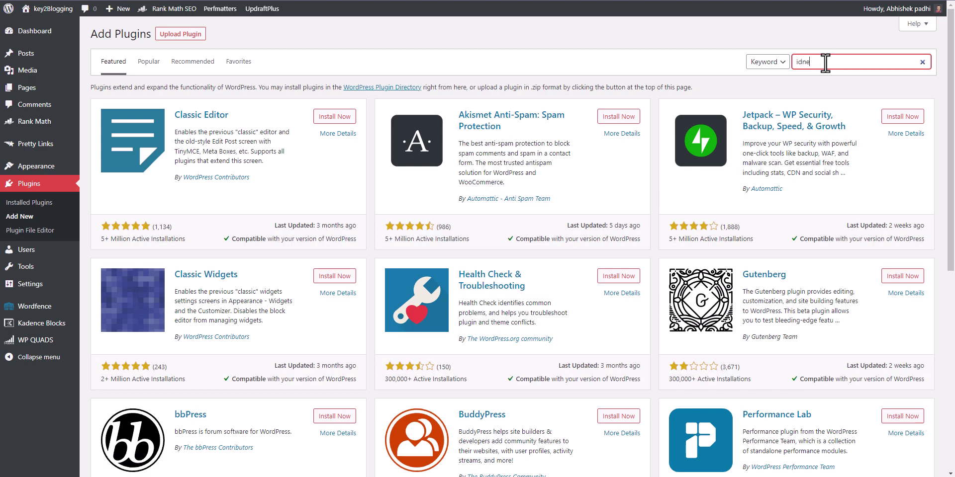
{"action": "key", "text": "BackSpace"}
{"action": "key", "text": "BackSpace"}
{"action": "type", "text": "ndependent analytics"}
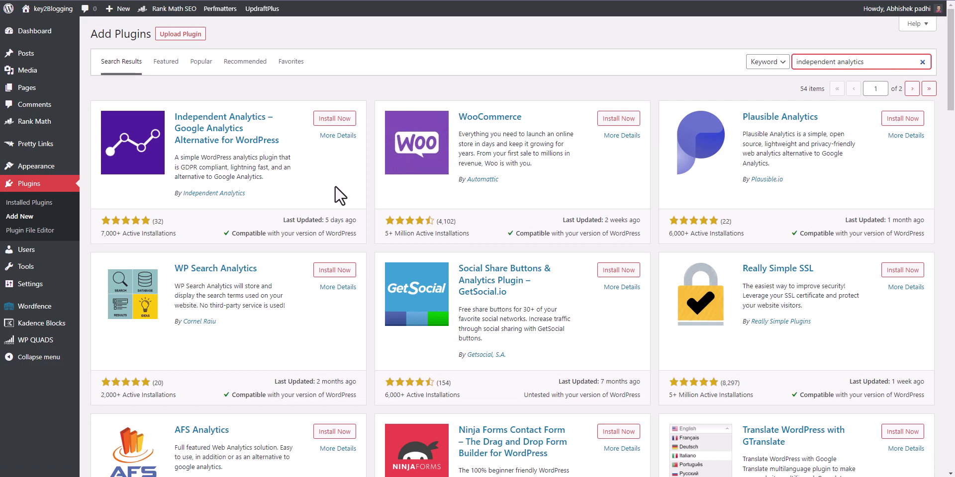
{"action": "left_click", "coordinate": [338, 123]}
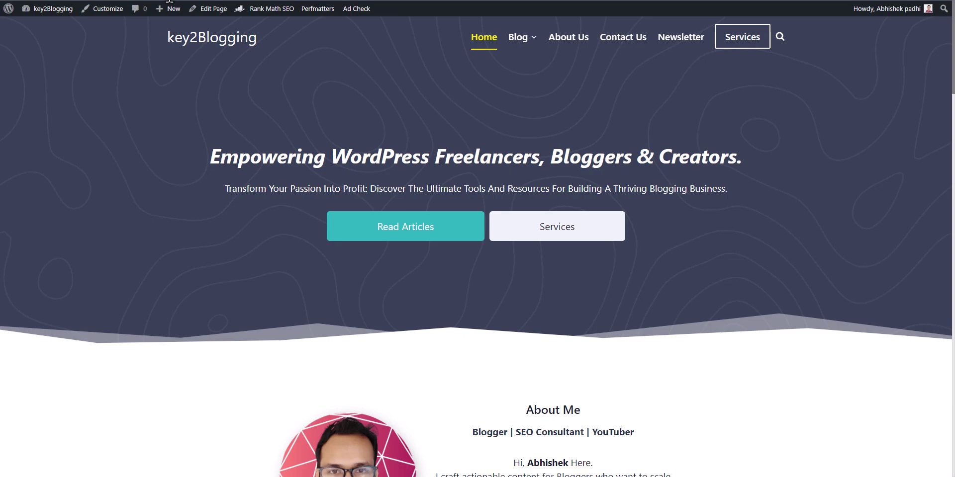
- Open pagespeed.web.dev in a new tab and analyze the pasted site URL
{"action": "key", "text": "ctrl+t"}
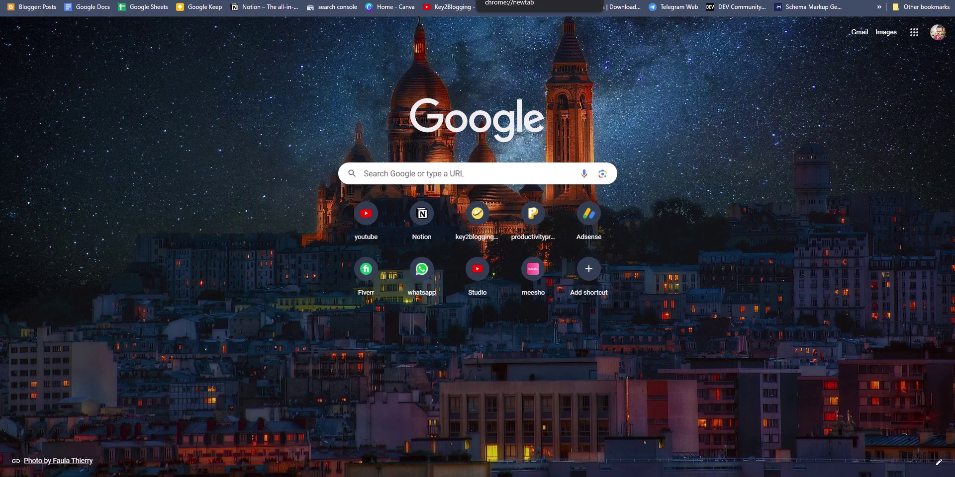
{"action": "type", "text": "pag"}
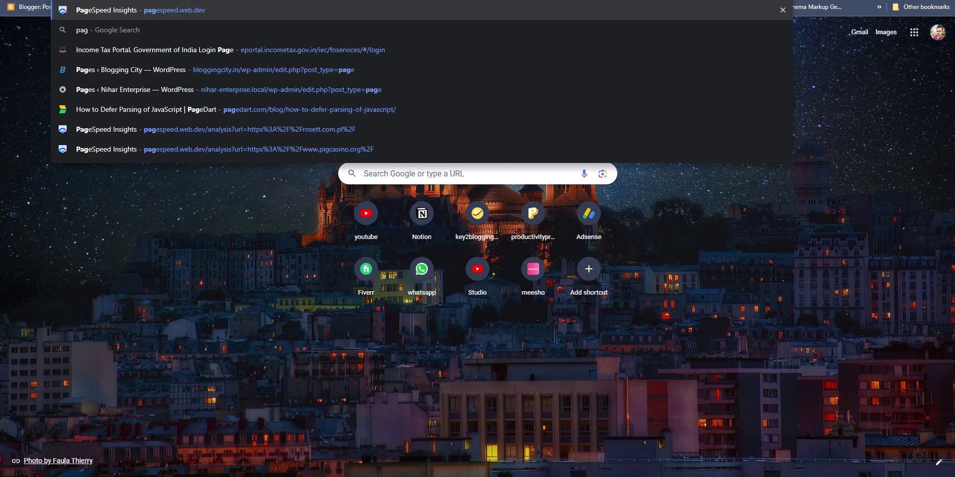
{"action": "key", "text": "Return"}
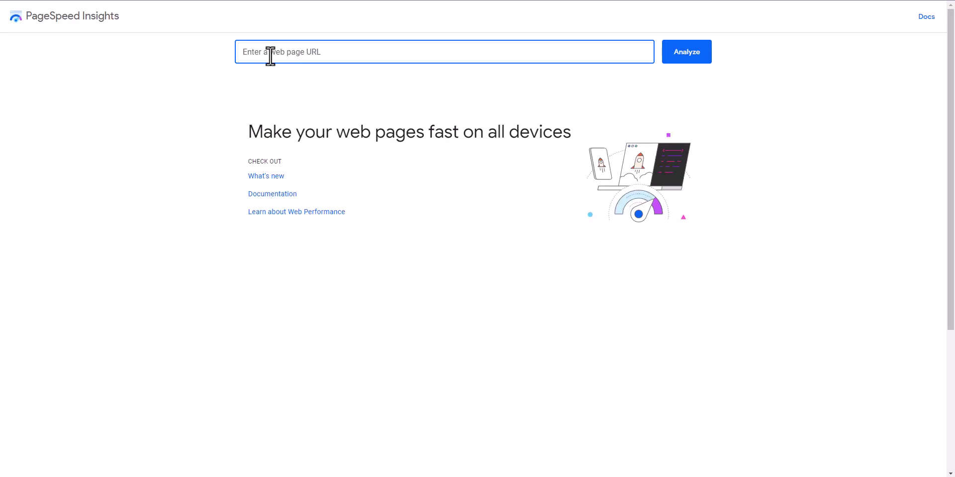
{"action": "key", "text": "ctrl+v"}
{"action": "left_click", "coordinate": [675, 59]}
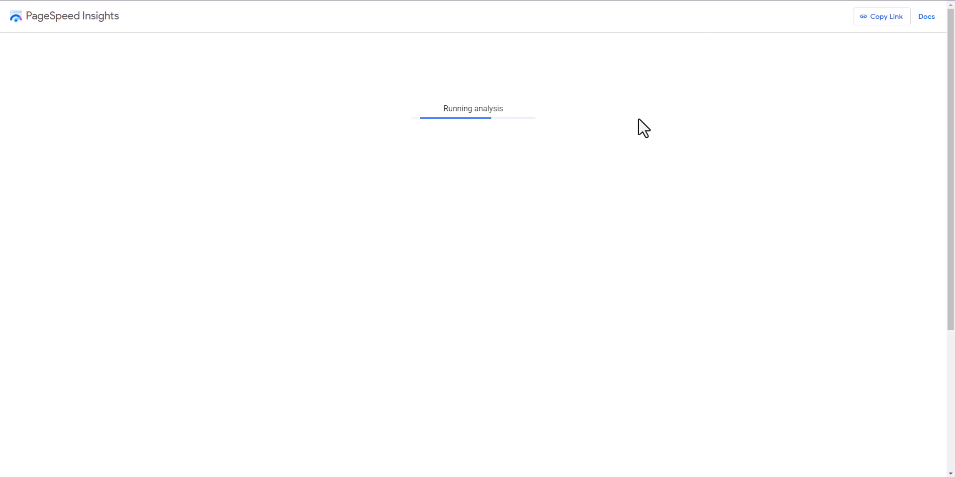
- Search Google for Independent Analytics in a new tab and open the independentwp.com site
{"action": "key", "text": "ctrl+t"}
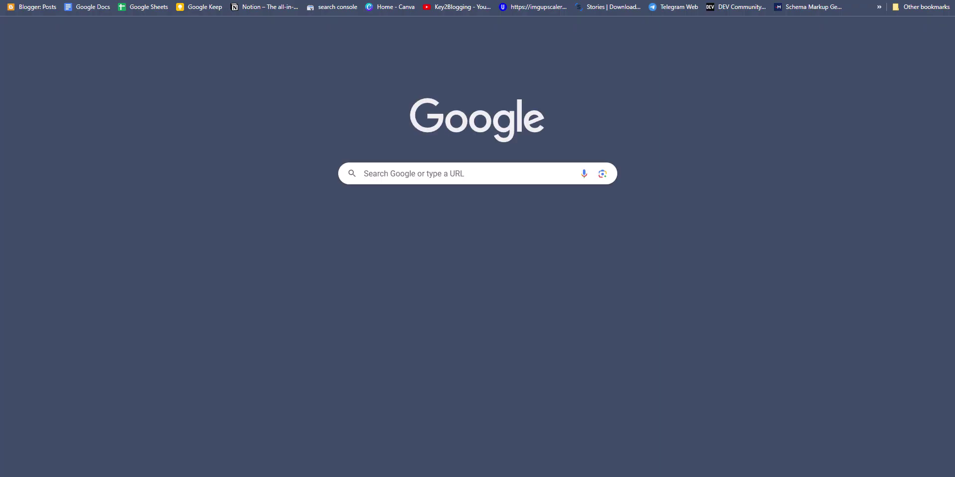
{"action": "type", "text": "ide"}
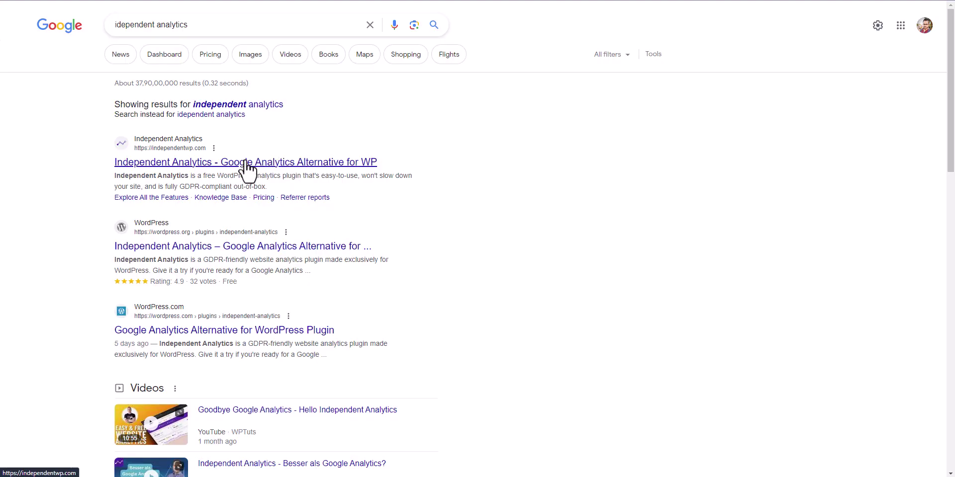
{"action": "left_click", "coordinate": [256, 164]}
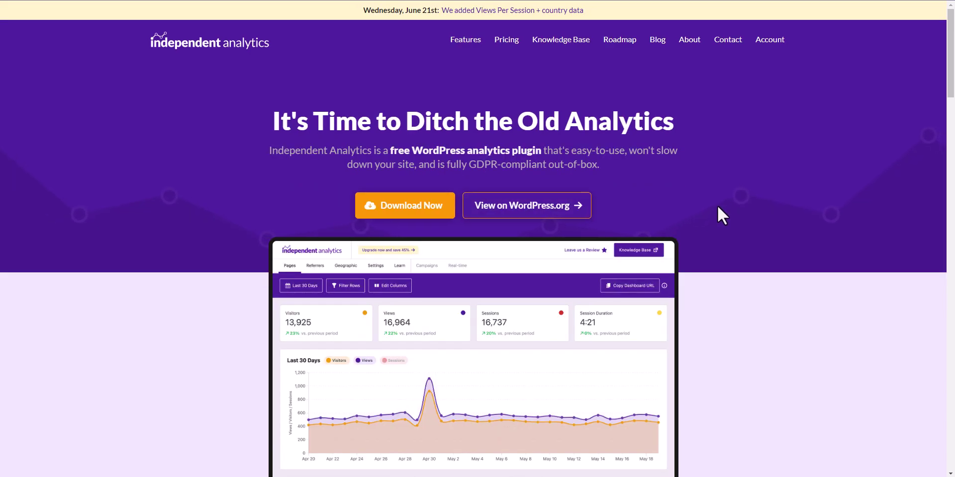
- Scroll through the site's features and testimonials down to the 100% GTmetrix case study
{"action": "scroll", "coordinate": [719, 205], "scroll_direction": "down", "scroll_amount": 2}
{"action": "scroll", "coordinate": [707, 207], "scroll_direction": "down", "scroll_amount": 2}
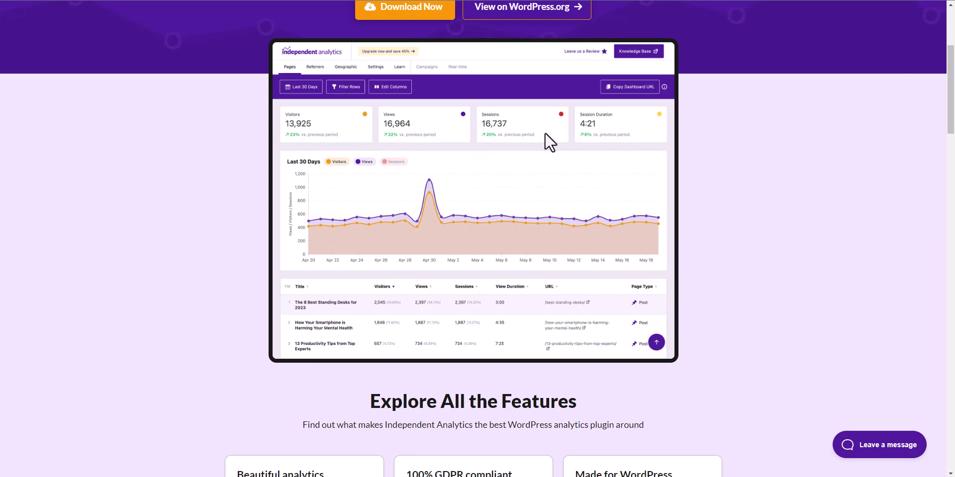
{"action": "scroll", "coordinate": [545, 207], "scroll_direction": "down", "scroll_amount": 6}
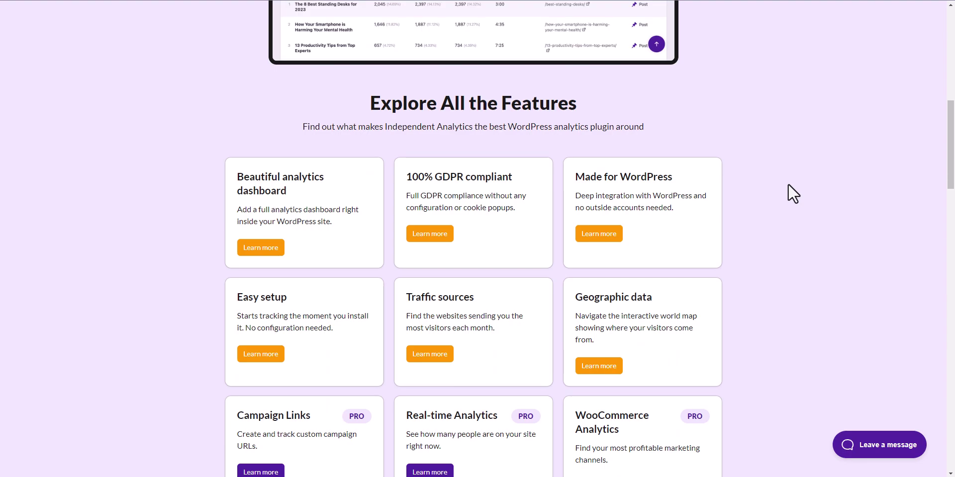
{"action": "scroll", "coordinate": [776, 223], "scroll_direction": "down", "scroll_amount": 4}
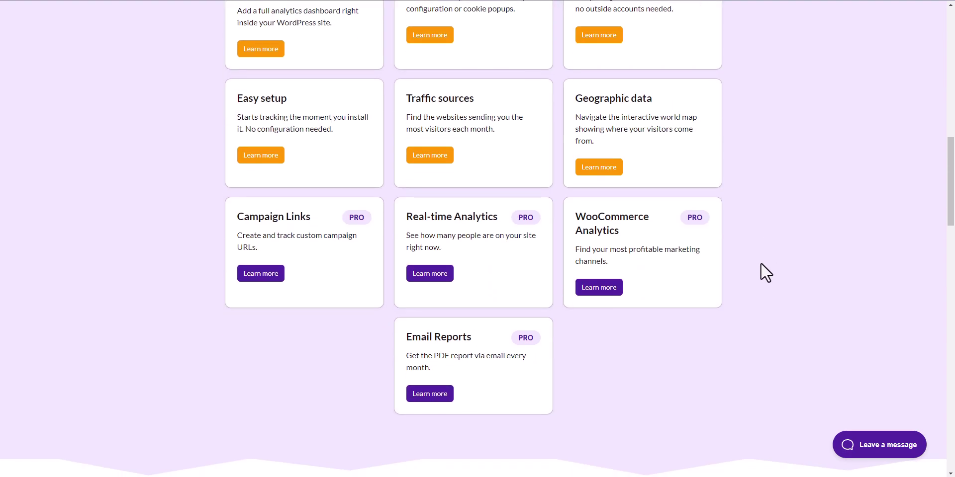
{"action": "scroll", "coordinate": [761, 259], "scroll_direction": "down", "scroll_amount": 2}
{"action": "scroll", "coordinate": [746, 234], "scroll_direction": "up", "scroll_amount": 2}
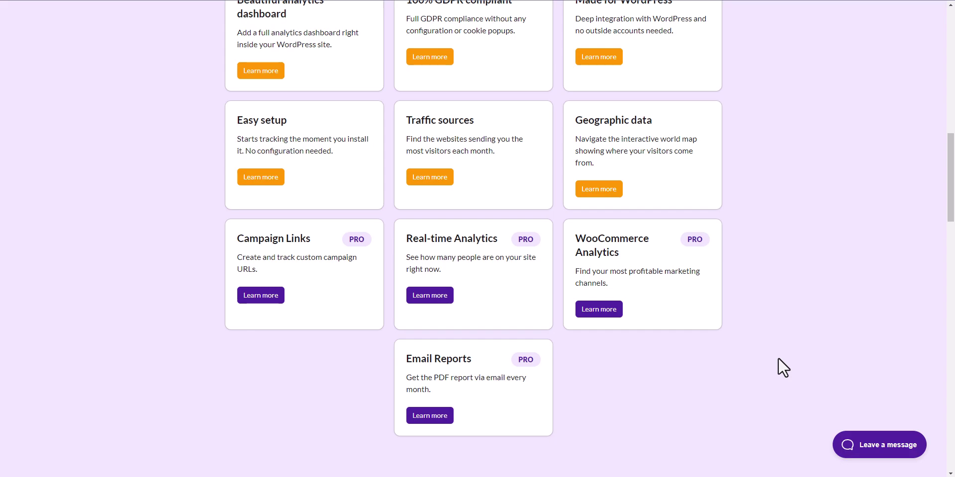
{"action": "scroll", "coordinate": [887, 323], "scroll_direction": "down", "scroll_amount": 10}
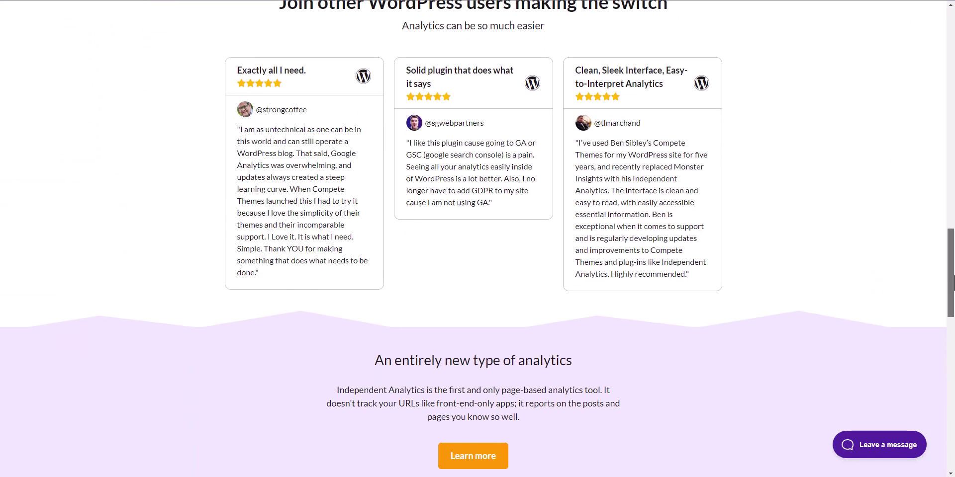
{"action": "left_click_drag", "start_coordinate": [952, 294], "coordinate": [947, 378]}
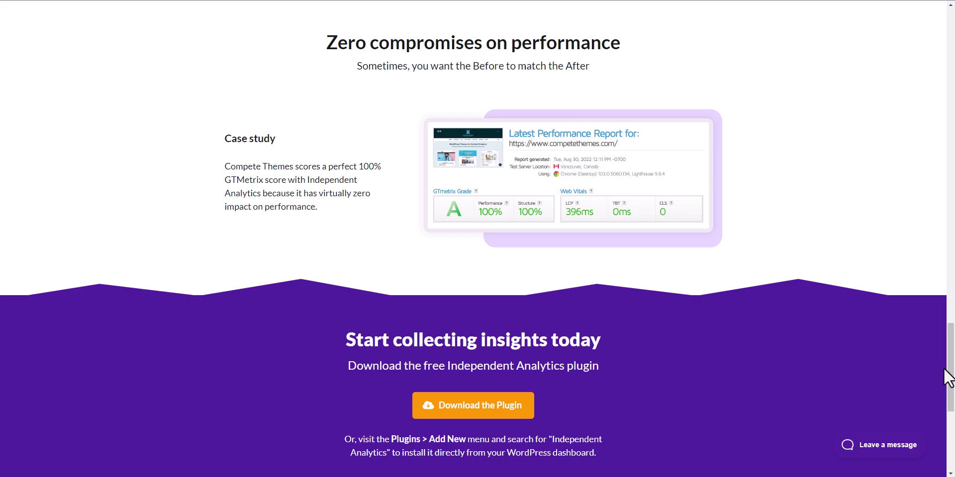
- Scroll the 98-score report to Diagnostics and expand 'Keep request counts low and transfer sizes small'
{"action": "scroll", "coordinate": [923, 325], "scroll_direction": "up", "scroll_amount": 15}
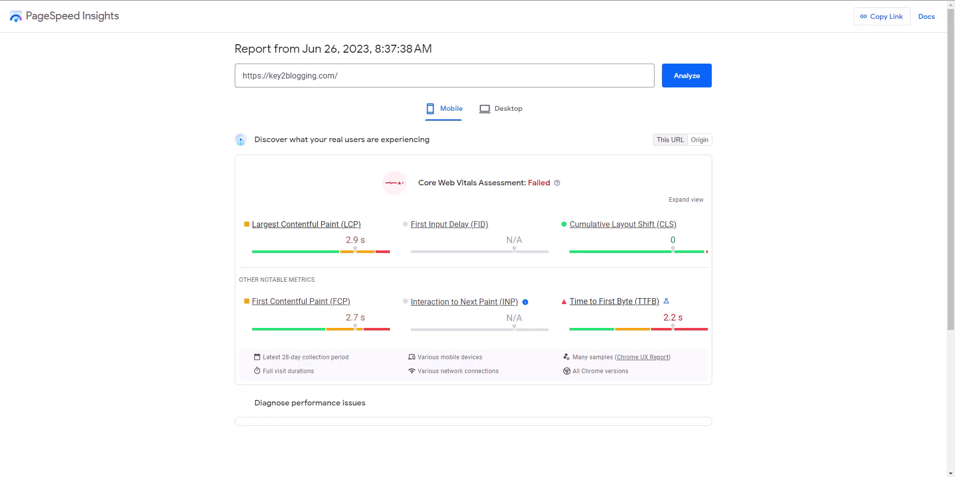
{"action": "scroll", "coordinate": [744, 198], "scroll_direction": "down", "scroll_amount": 7}
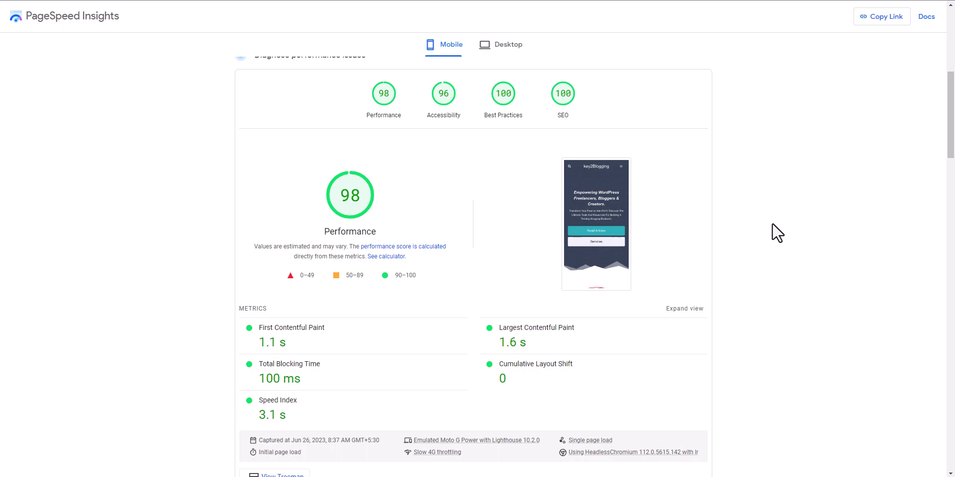
{"action": "left_click_drag", "start_coordinate": [951, 117], "coordinate": [950, 229]}
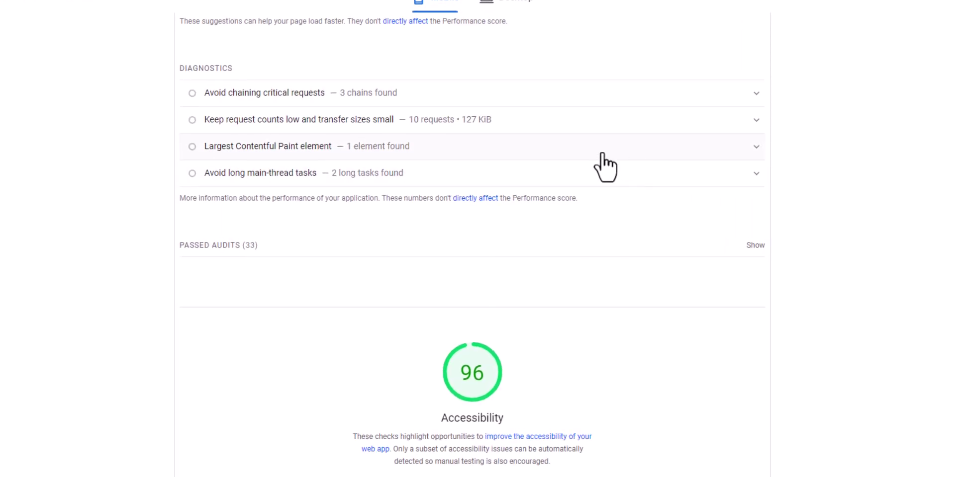
{"action": "left_click", "coordinate": [550, 133]}
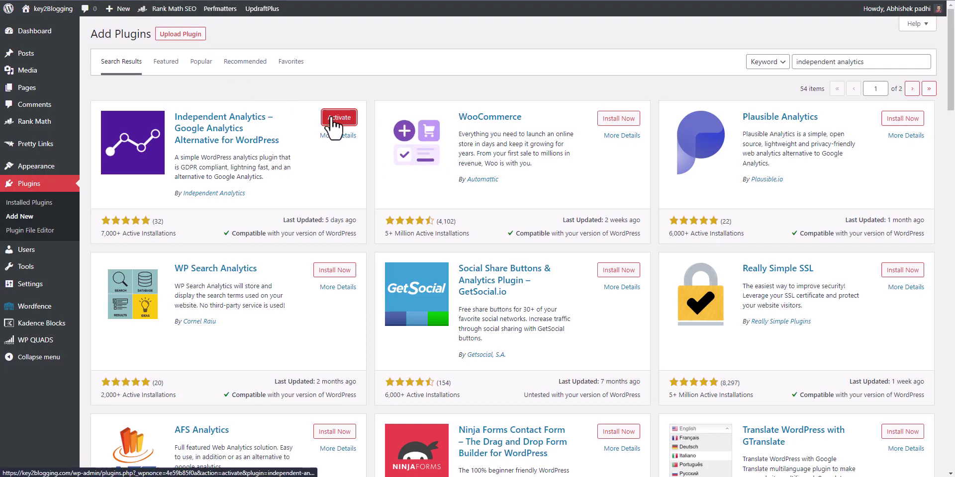
- Activate Independent Analytics and skip its usage-data opt-in
{"action": "left_click", "coordinate": [331, 119]}
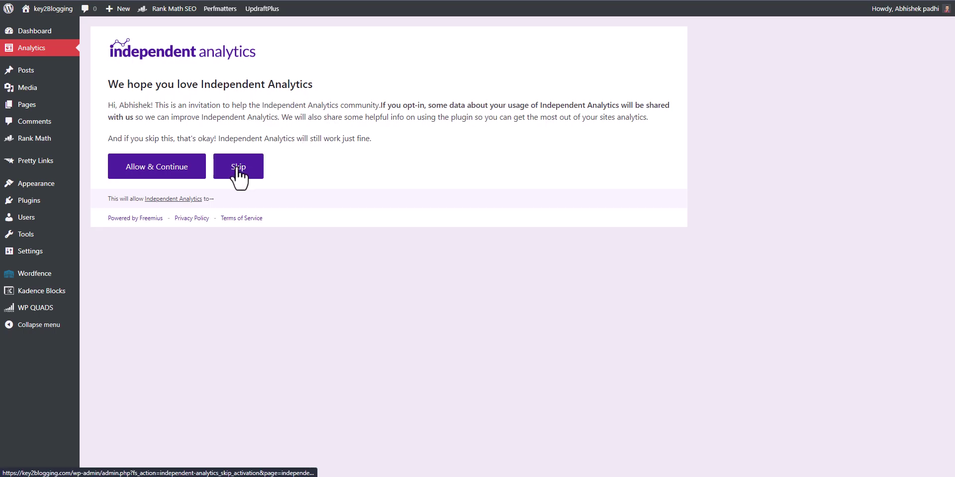
{"action": "left_click", "coordinate": [239, 173]}
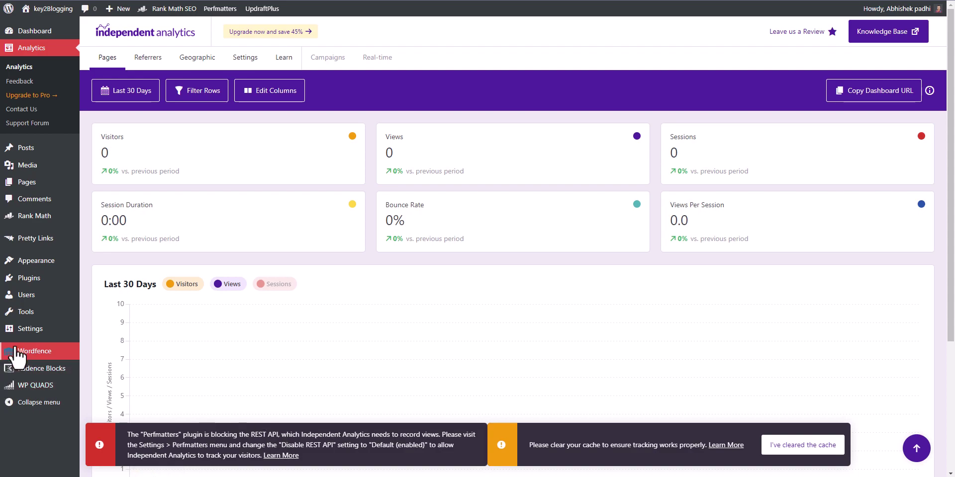
- In Settings > Perfmatters, switch Disable REST API to Default (Enabled) and save changes
{"action": "mouse_move", "coordinate": [31, 342]}
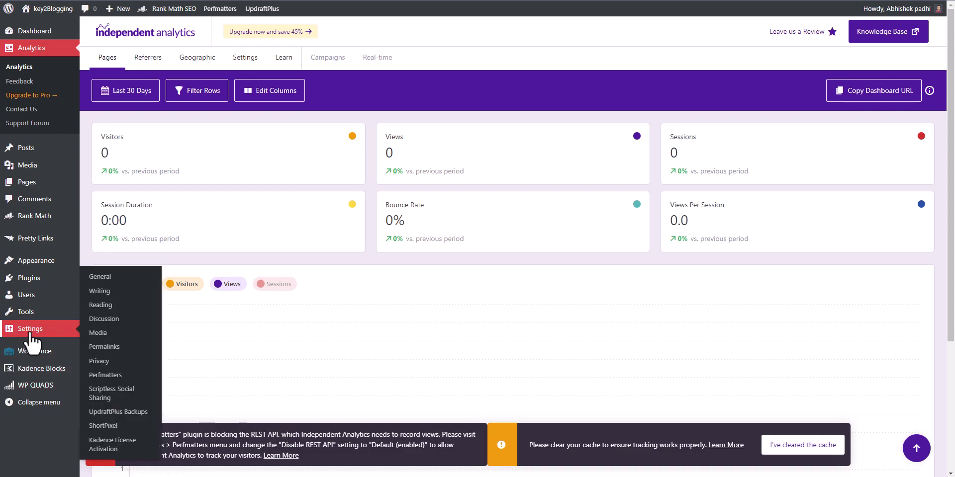
{"action": "left_click", "coordinate": [104, 376]}
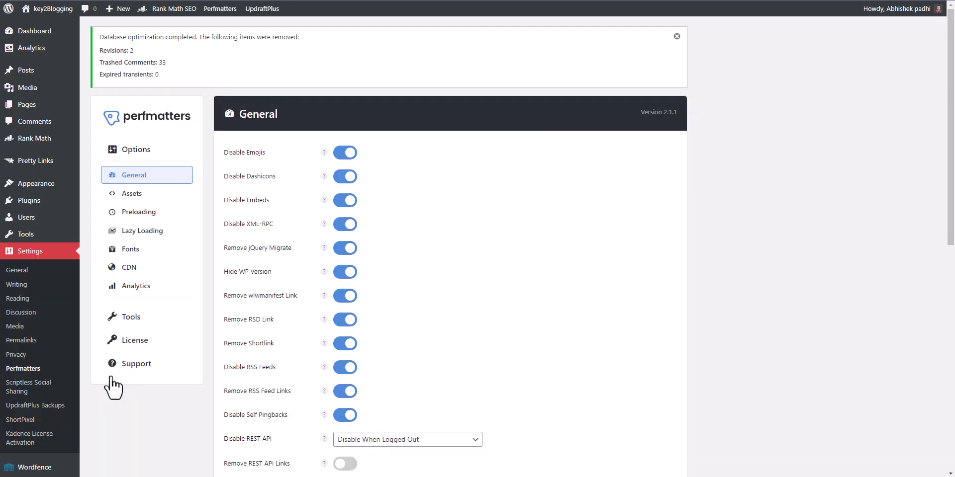
{"action": "scroll", "coordinate": [497, 358], "scroll_direction": "down", "scroll_amount": 3}
{"action": "left_click", "coordinate": [369, 292]}
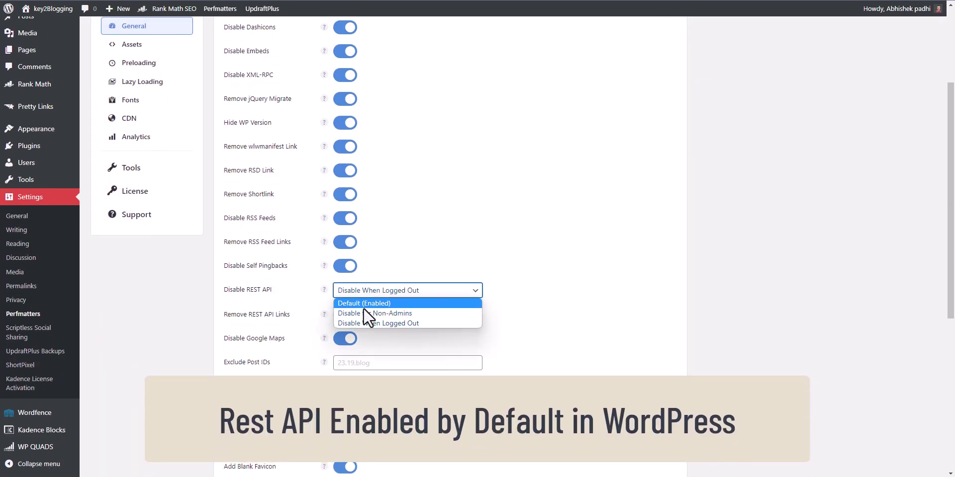
{"action": "left_click", "coordinate": [363, 306]}
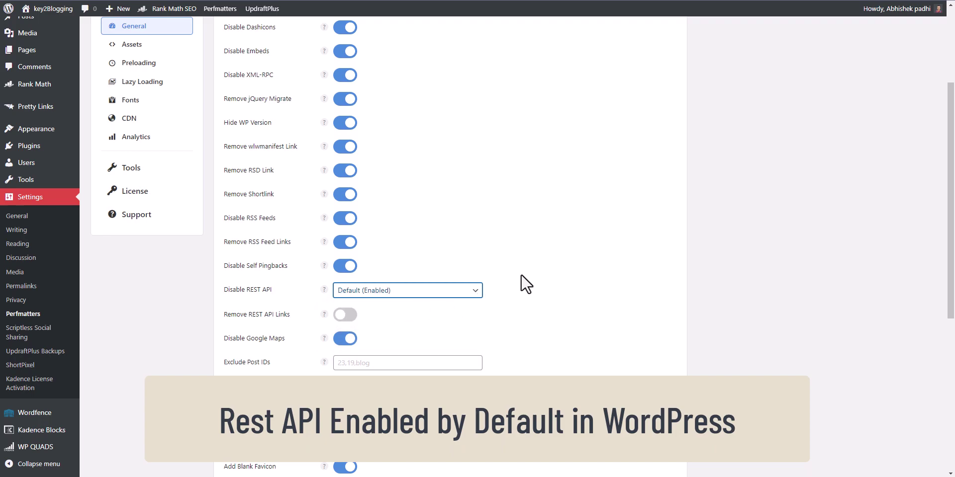
{"action": "scroll", "coordinate": [447, 249], "scroll_direction": "down", "scroll_amount": 6}
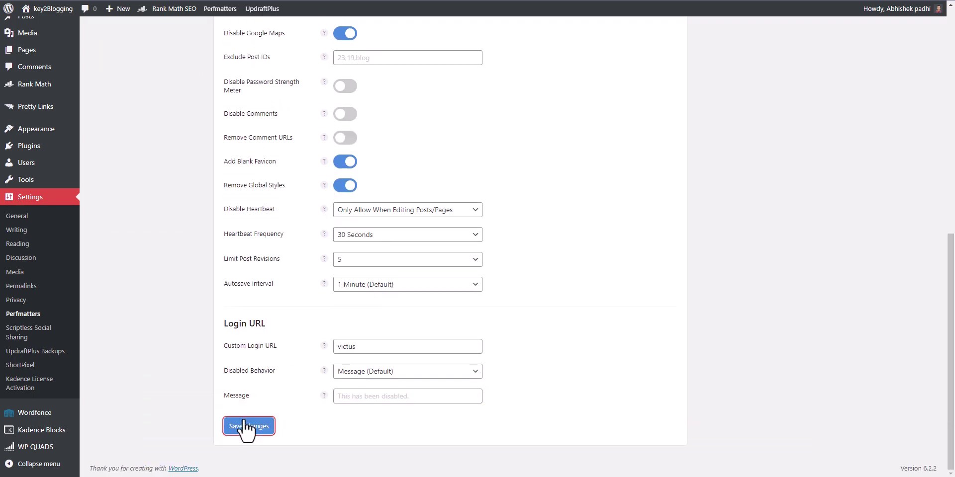
{"action": "left_click", "coordinate": [247, 427]}
{"action": "mouse_move", "coordinate": [36, 201]}
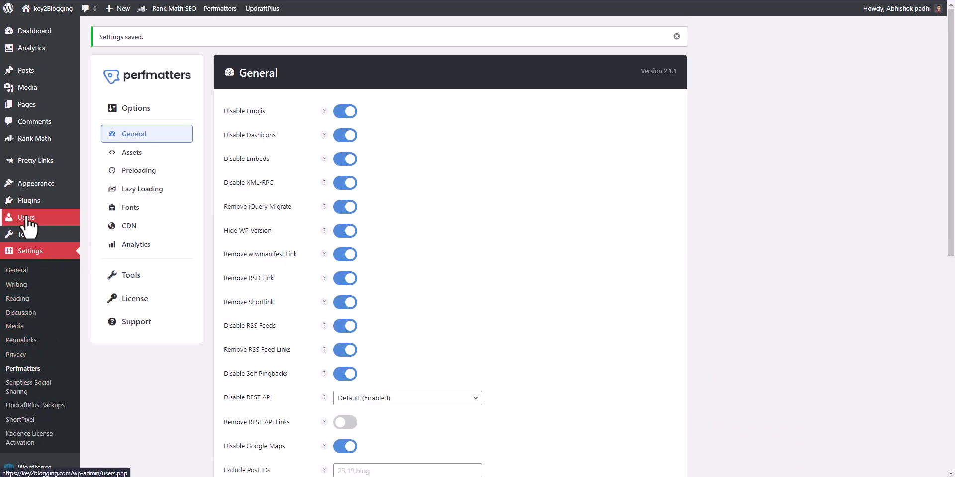
- Open Analytics from the sidebar, confirm 'I've cleared the cache', and look over the empty report
{"action": "mouse_move", "coordinate": [43, 58]}
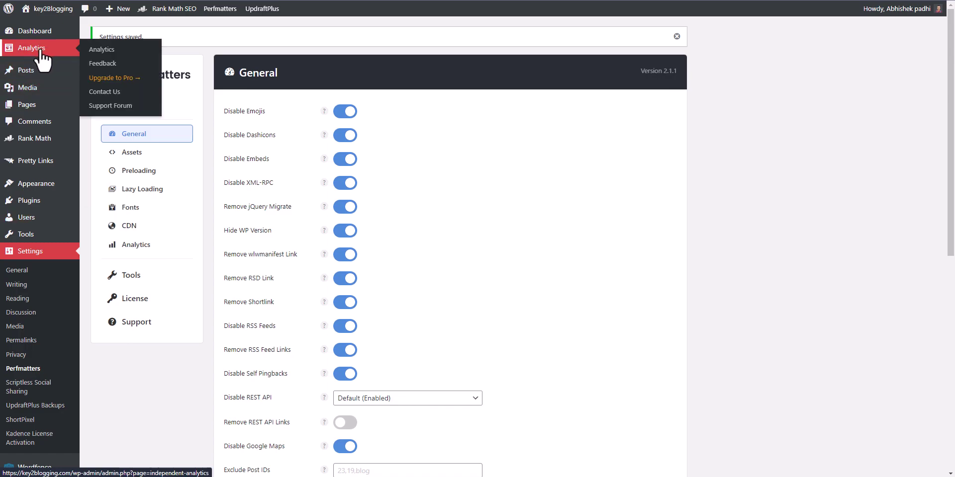
{"action": "left_click", "coordinate": [39, 50]}
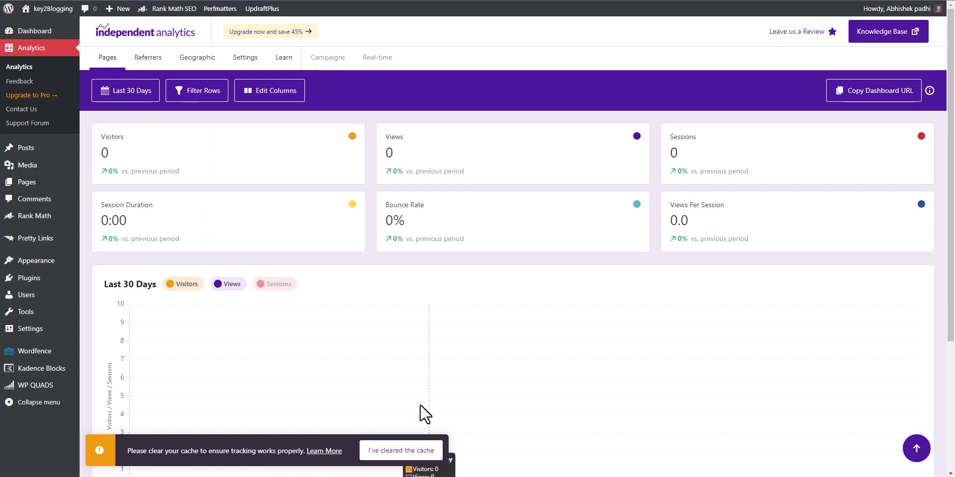
{"action": "left_click", "coordinate": [390, 453]}
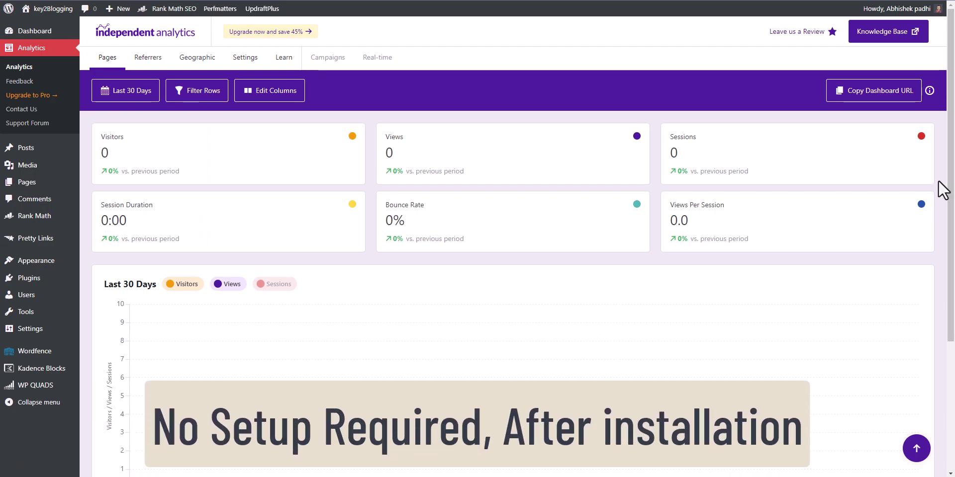
{"action": "left_click_drag", "start_coordinate": [952, 179], "coordinate": [951, 308]}
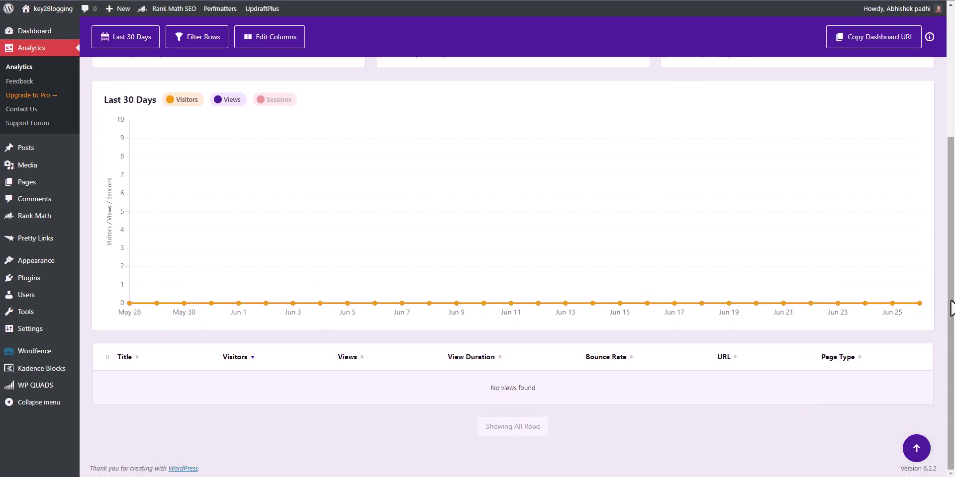
{"action": "scroll", "coordinate": [951, 309], "scroll_direction": "up", "scroll_amount": 4}
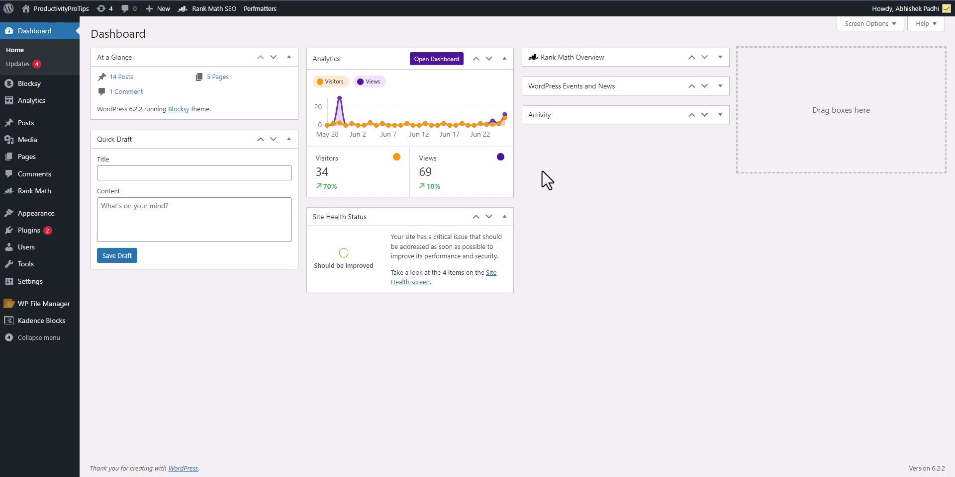
- Open the full dashboard from the Analytics widget and scroll the Pages table's per-page traffic
{"action": "left_click", "coordinate": [441, 61]}
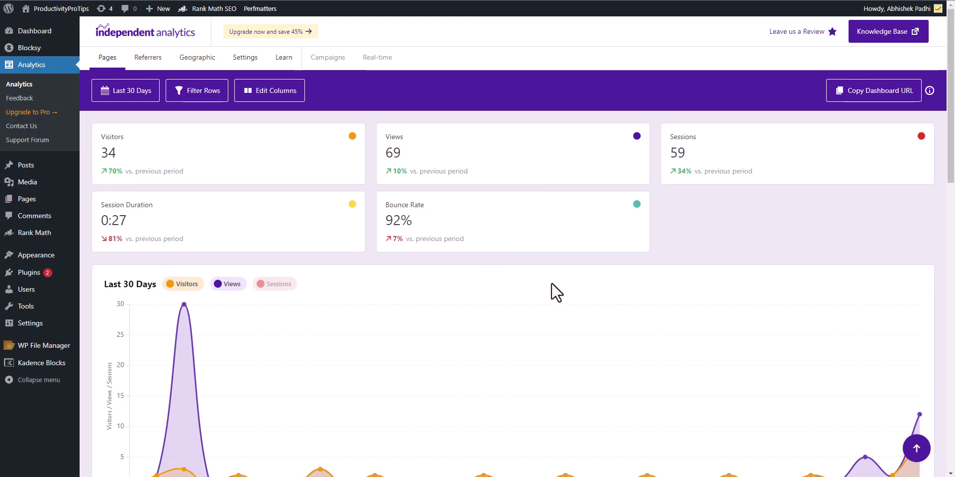
{"action": "scroll", "coordinate": [552, 292], "scroll_direction": "down", "scroll_amount": 4}
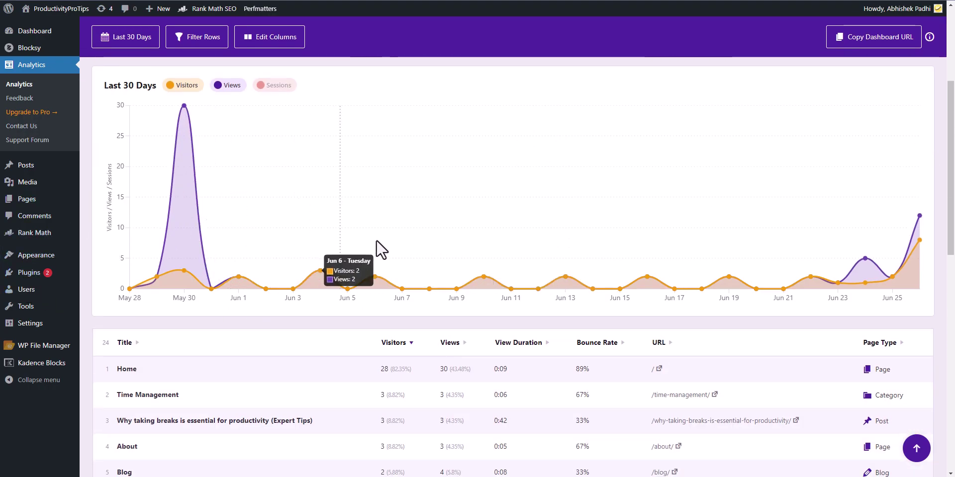
{"action": "scroll", "coordinate": [386, 349], "scroll_direction": "down", "scroll_amount": 3}
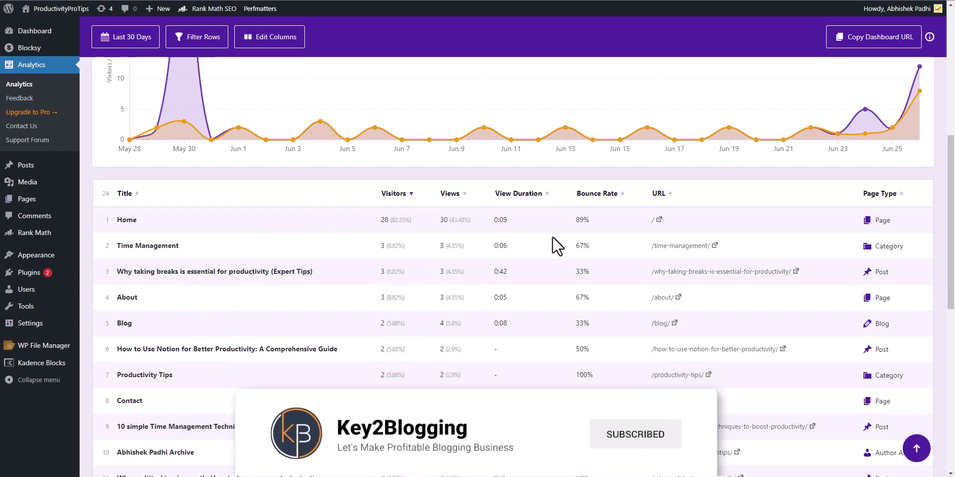
{"action": "scroll", "coordinate": [556, 249], "scroll_direction": "down", "scroll_amount": 2}
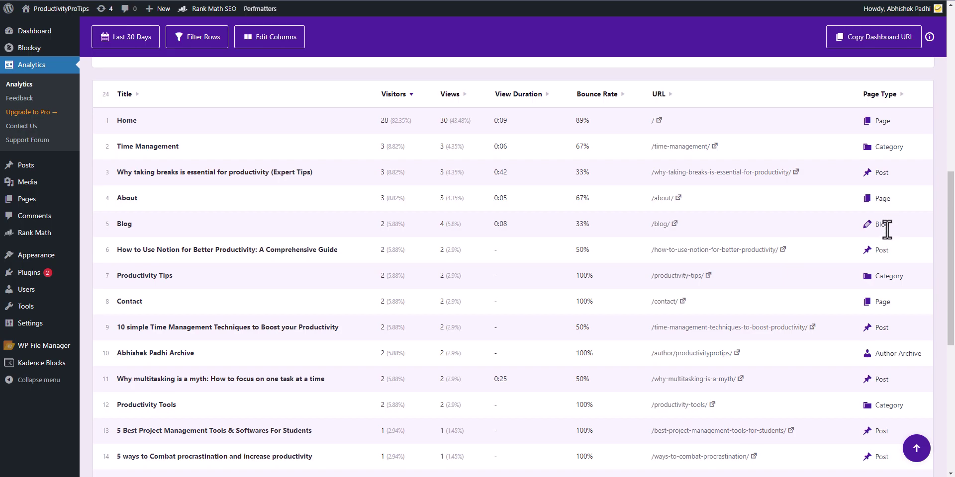
{"action": "scroll", "coordinate": [951, 360], "scroll_direction": "down", "scroll_amount": 3}
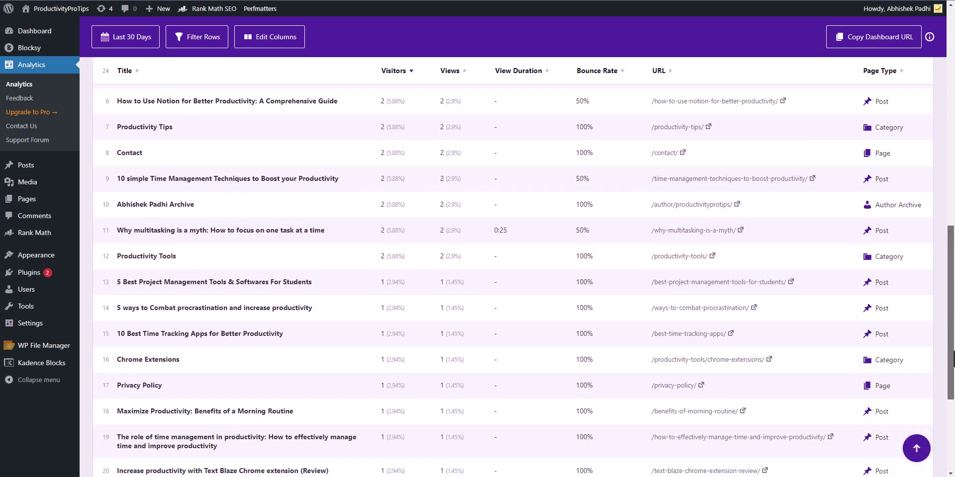
{"action": "left_click_drag", "start_coordinate": [952, 360], "coordinate": [953, 137]}
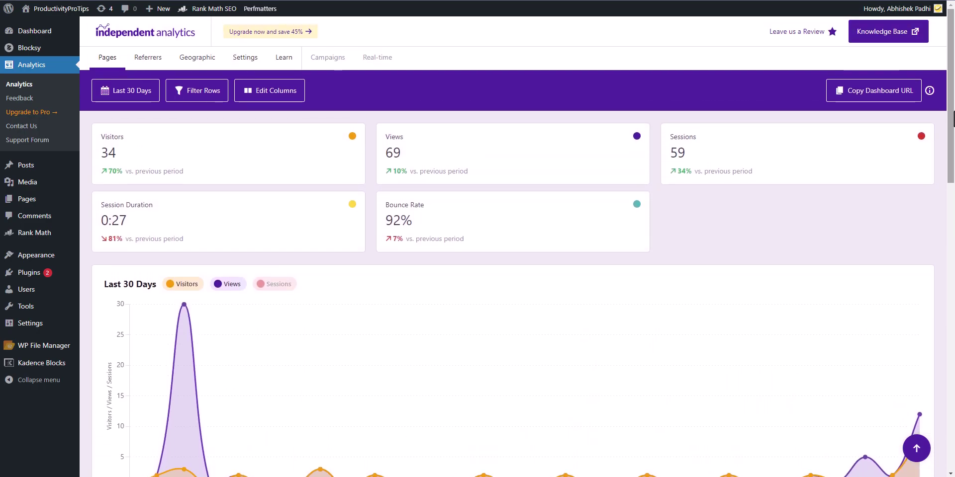
- Open the Referrers report, look over its Direct and Google traffic, then open Geographic
{"action": "left_click", "coordinate": [158, 62]}
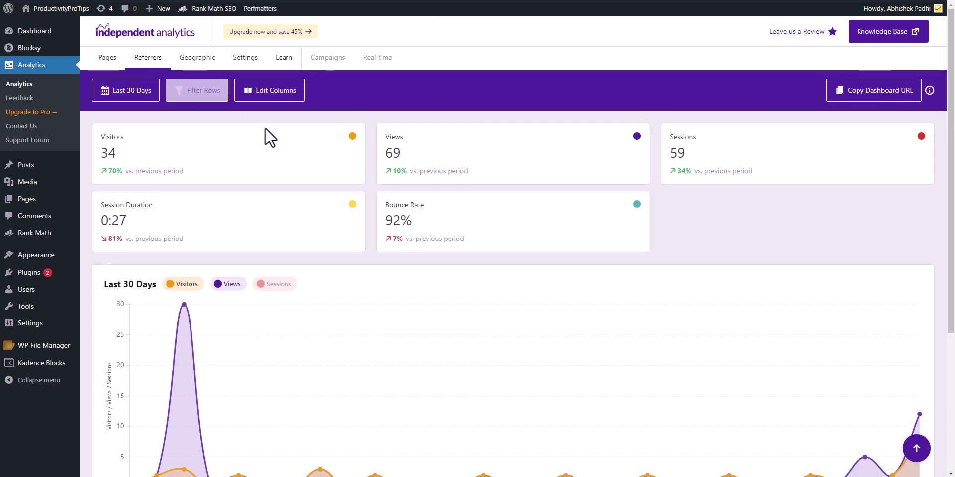
{"action": "scroll", "coordinate": [544, 316], "scroll_direction": "down", "scroll_amount": 5}
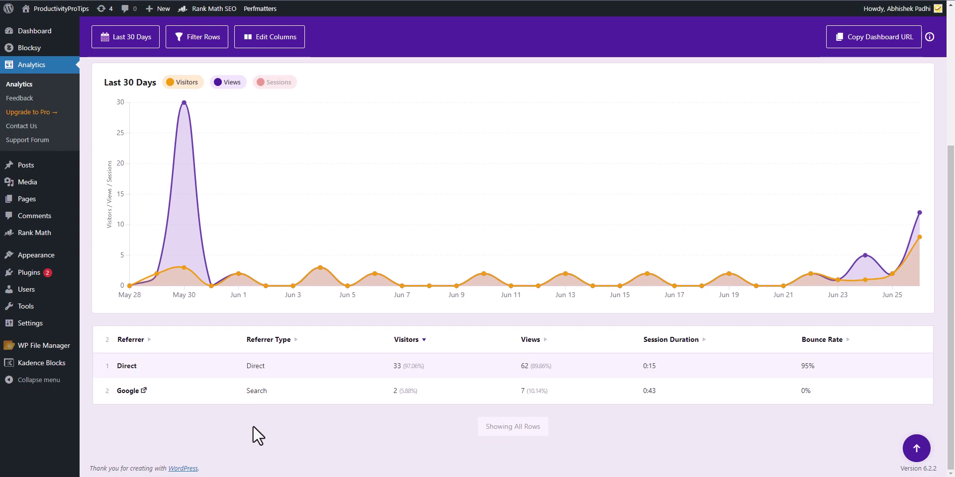
{"action": "scroll", "coordinate": [375, 336], "scroll_direction": "up", "scroll_amount": 5}
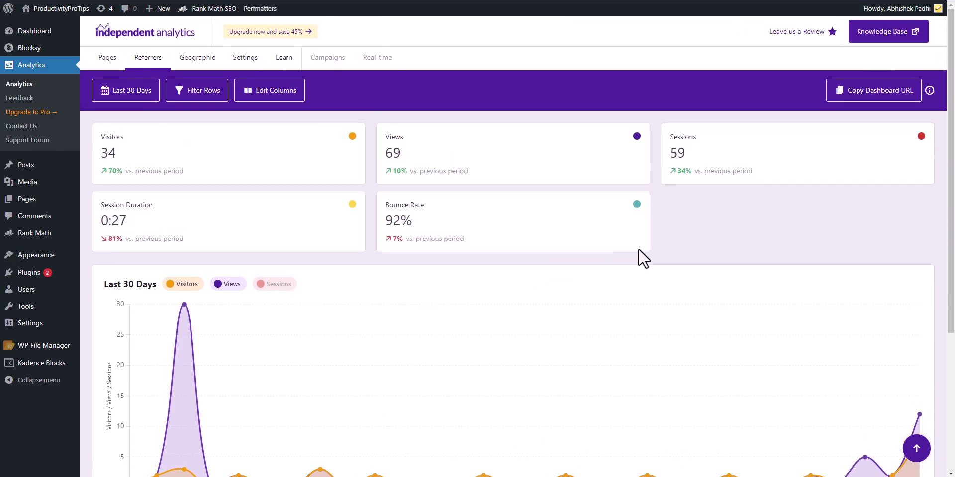
{"action": "left_click", "coordinate": [193, 61]}
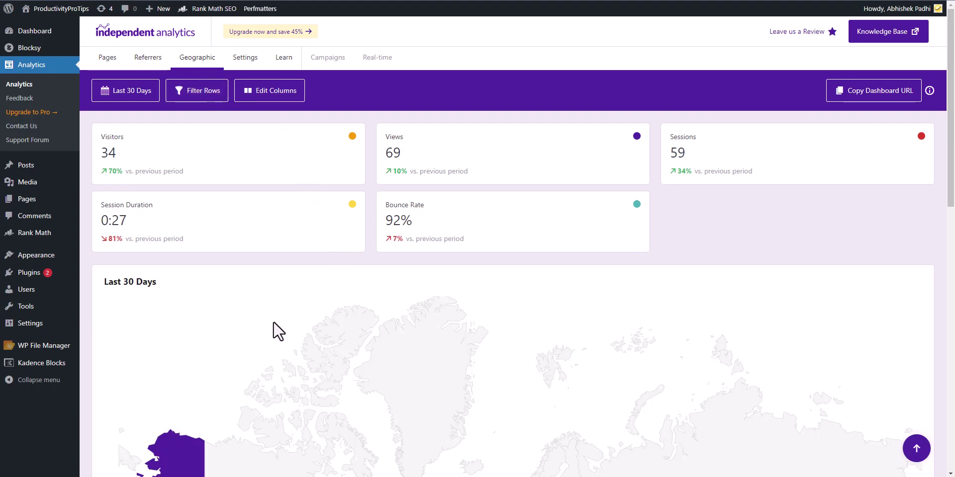
- Sort the Country/City table by City so Gurgaon, India is listed first
{"action": "scroll", "coordinate": [434, 297], "scroll_direction": "down", "scroll_amount": 2}
{"action": "scroll", "coordinate": [434, 296], "scroll_direction": "down", "scroll_amount": 2}
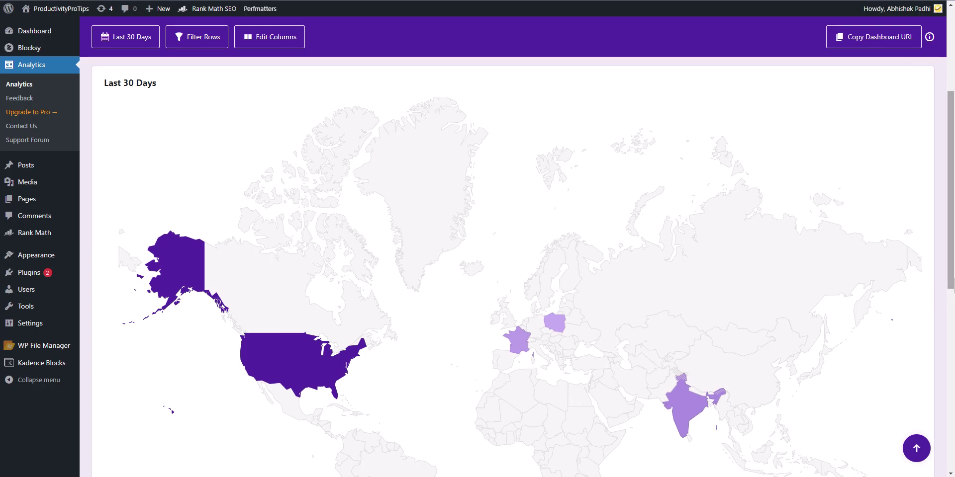
{"action": "scroll", "coordinate": [952, 266], "scroll_direction": "down", "scroll_amount": 2}
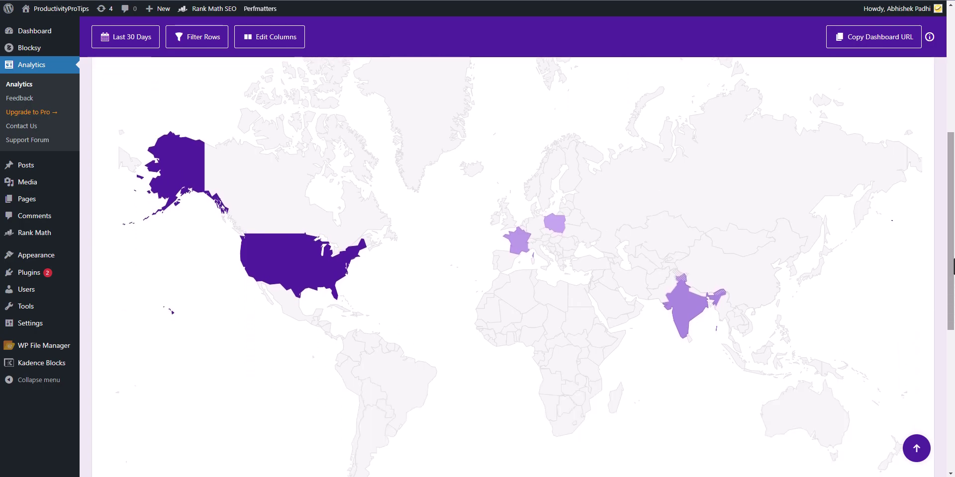
{"action": "scroll", "coordinate": [952, 266], "scroll_direction": "down", "scroll_amount": 7}
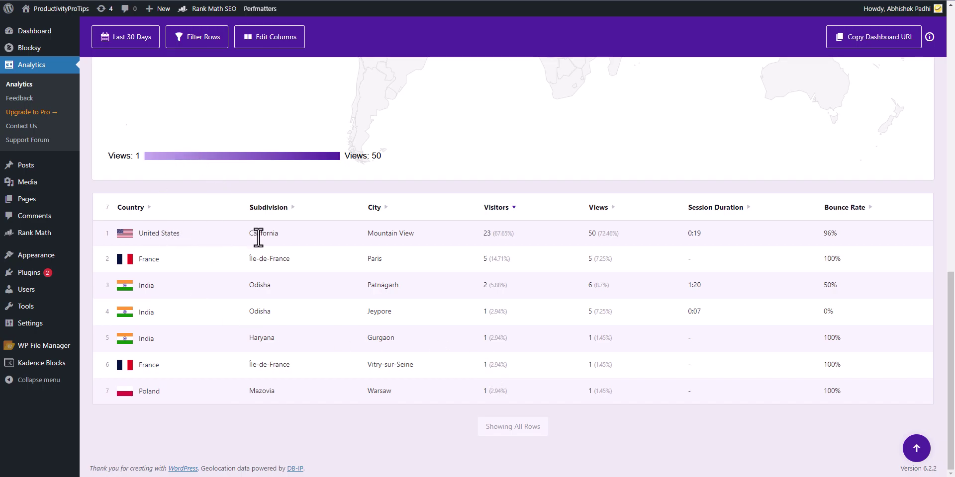
{"action": "left_click", "coordinate": [384, 209]}
{"action": "scroll", "coordinate": [597, 267], "scroll_direction": "up", "scroll_amount": 4}
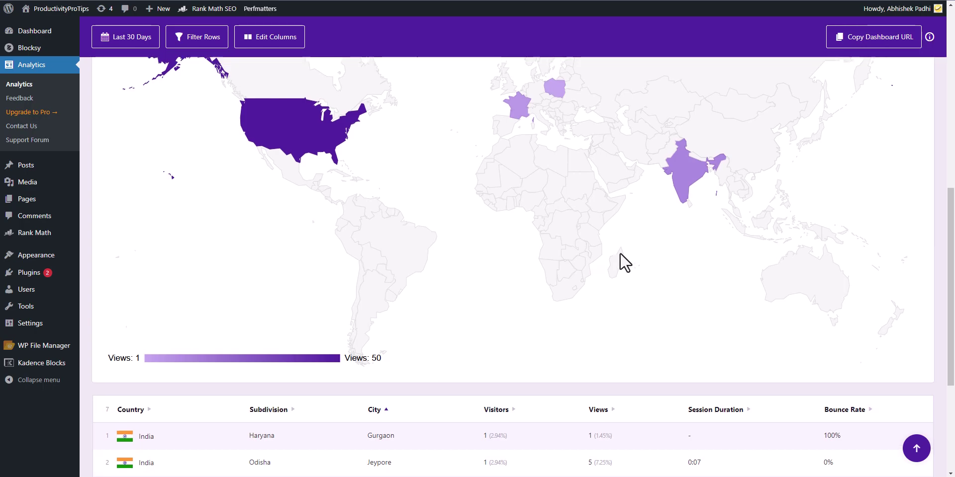
{"action": "scroll", "coordinate": [428, 271], "scroll_direction": "up", "scroll_amount": 6}
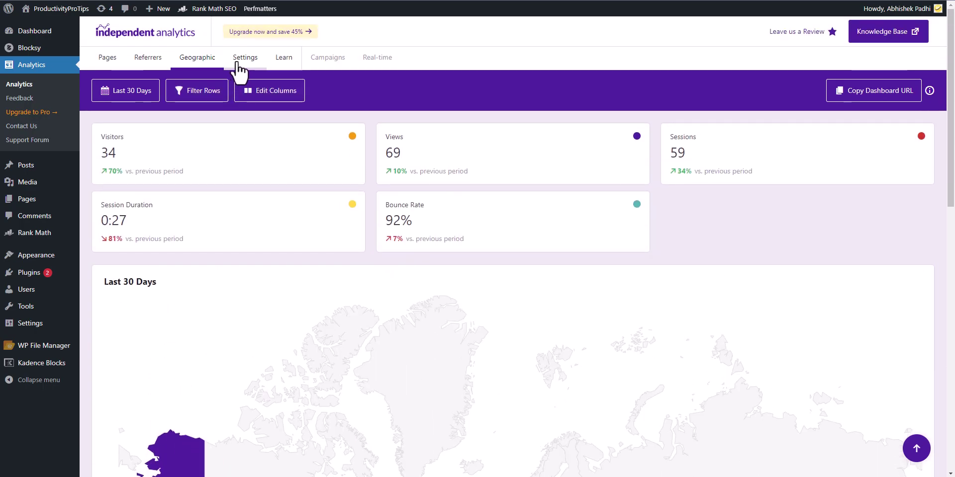
- Open the Independent Analytics Settings and look over the Basic Settings and IP blocking options
{"action": "left_click", "coordinate": [239, 70]}
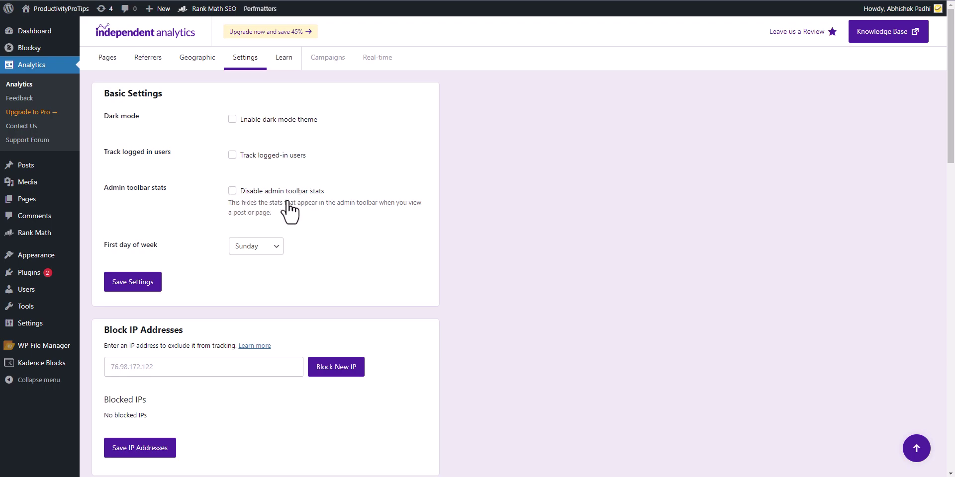
{"action": "scroll", "coordinate": [404, 247], "scroll_direction": "down", "scroll_amount": 2}
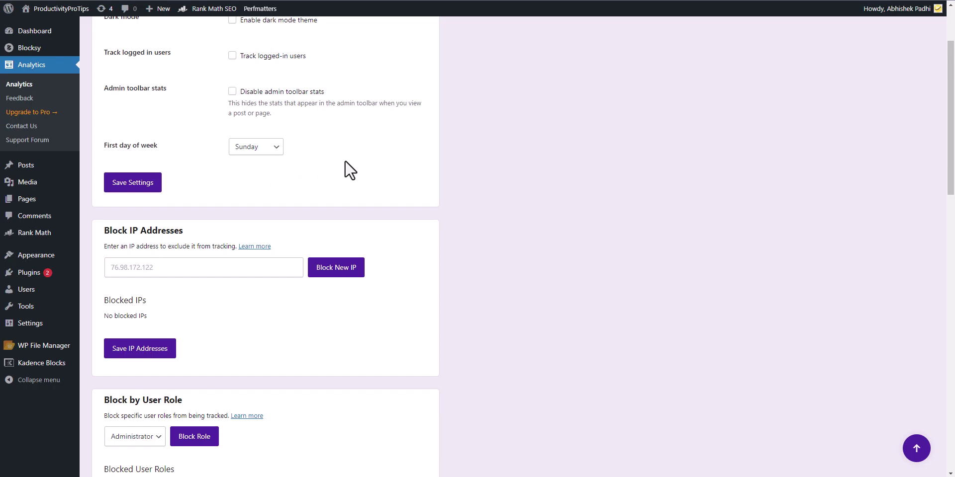
{"action": "scroll", "coordinate": [400, 200], "scroll_direction": "down", "scroll_amount": 3}
{"action": "scroll", "coordinate": [402, 204], "scroll_direction": "up", "scroll_amount": 1}
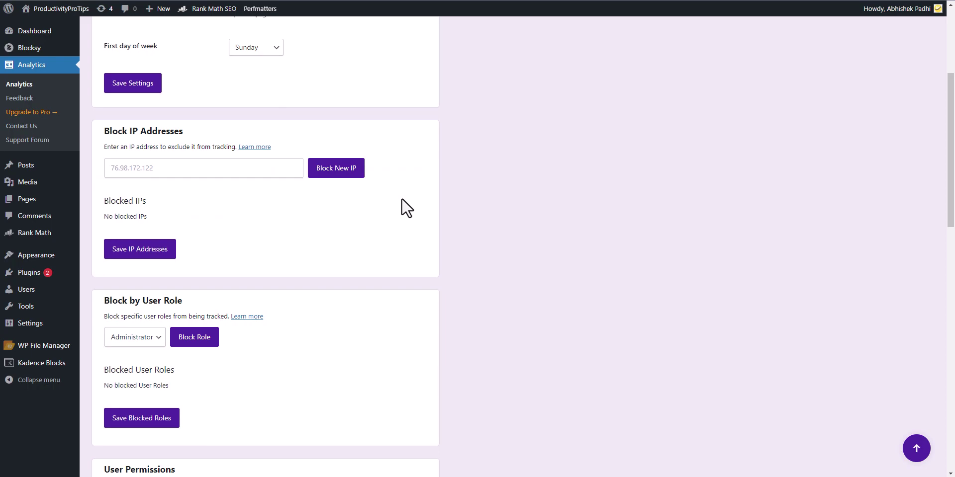
{"action": "scroll", "coordinate": [412, 226], "scroll_direction": "down", "scroll_amount": 2}
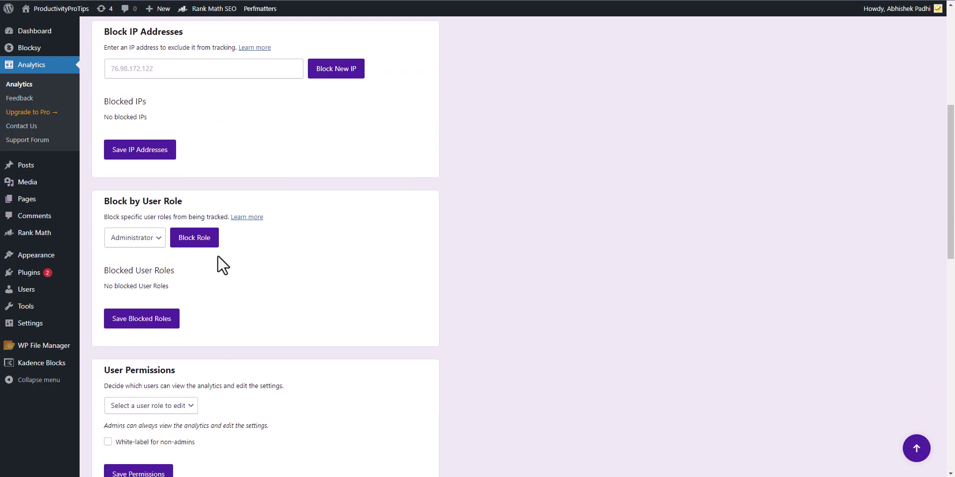
- Check the Block by User Role choices, leaving Administrator, then review the public view counter options
{"action": "left_click", "coordinate": [136, 242]}
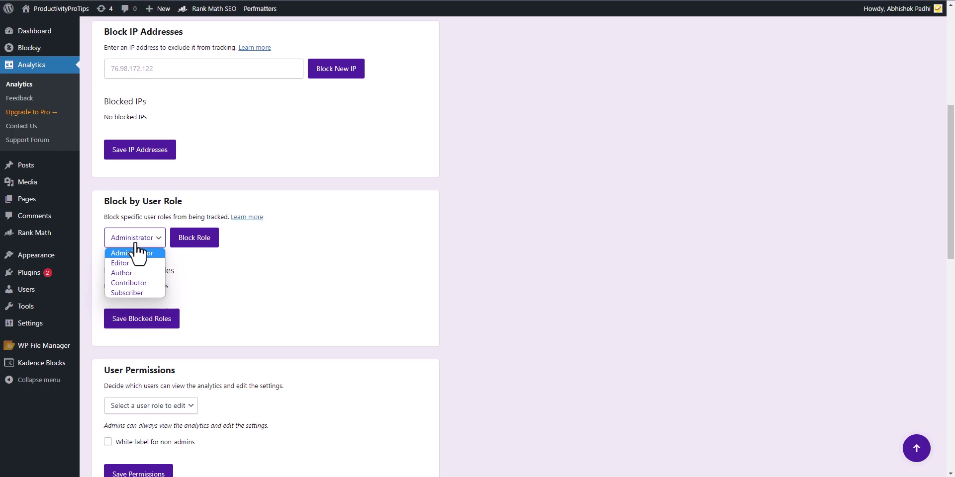
{"action": "left_click", "coordinate": [350, 239]}
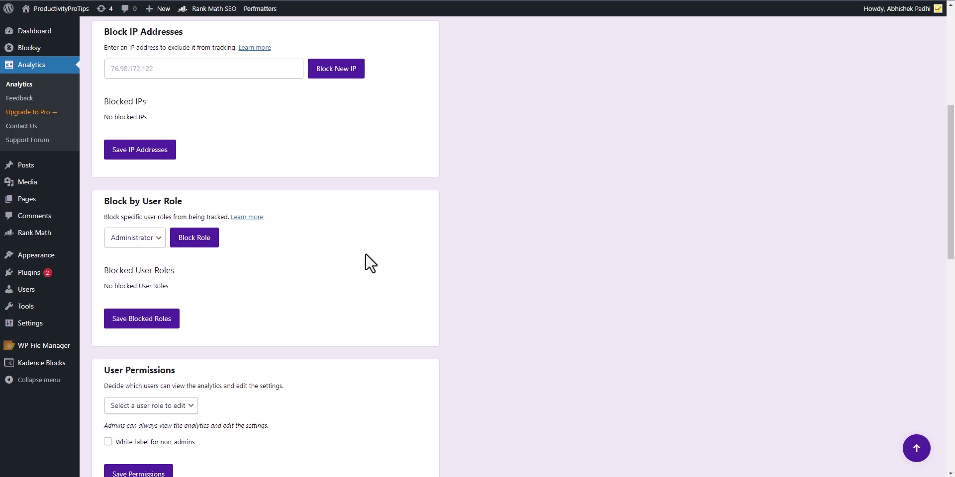
{"action": "scroll", "coordinate": [373, 256], "scroll_direction": "down", "scroll_amount": 2}
{"action": "scroll", "coordinate": [405, 256], "scroll_direction": "down", "scroll_amount": 3}
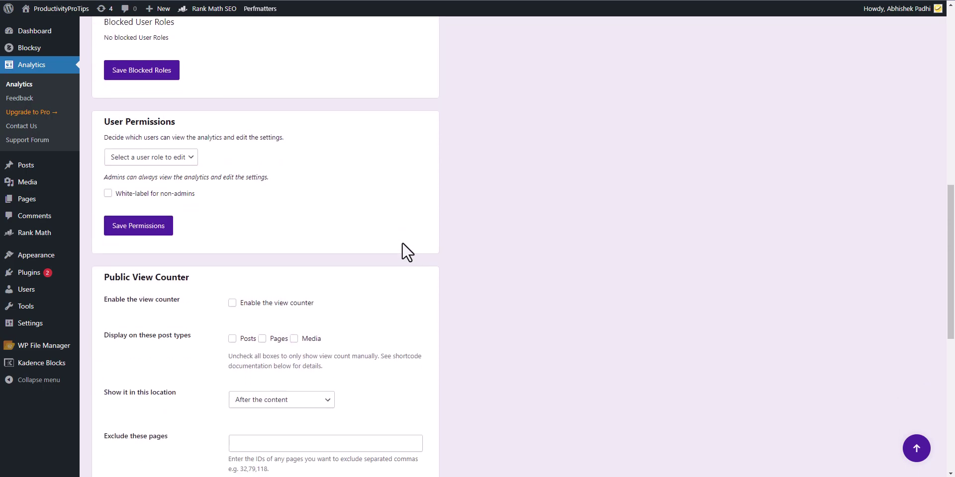
{"action": "scroll", "coordinate": [348, 199], "scroll_direction": "down", "scroll_amount": 5}
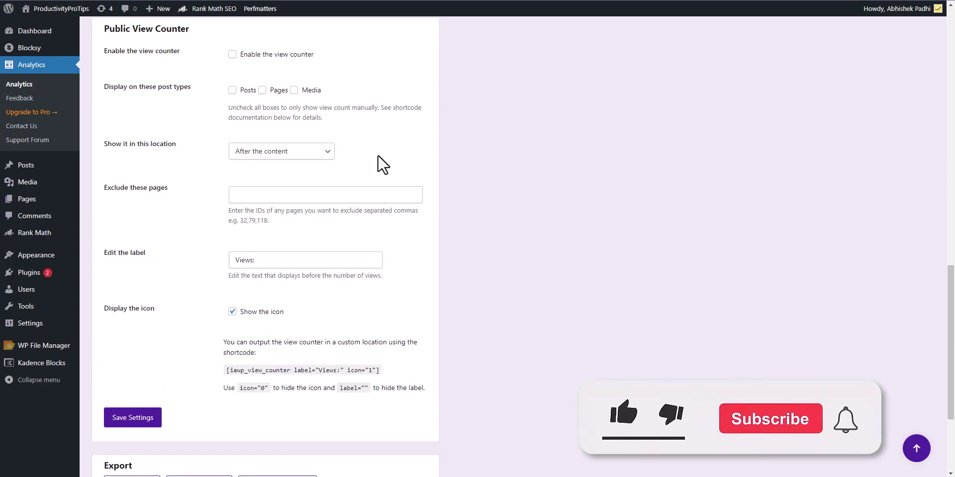
{"action": "scroll", "coordinate": [895, 313], "scroll_direction": "down", "scroll_amount": 1}
{"action": "scroll", "coordinate": [266, 239], "scroll_direction": "up", "scroll_amount": 15}
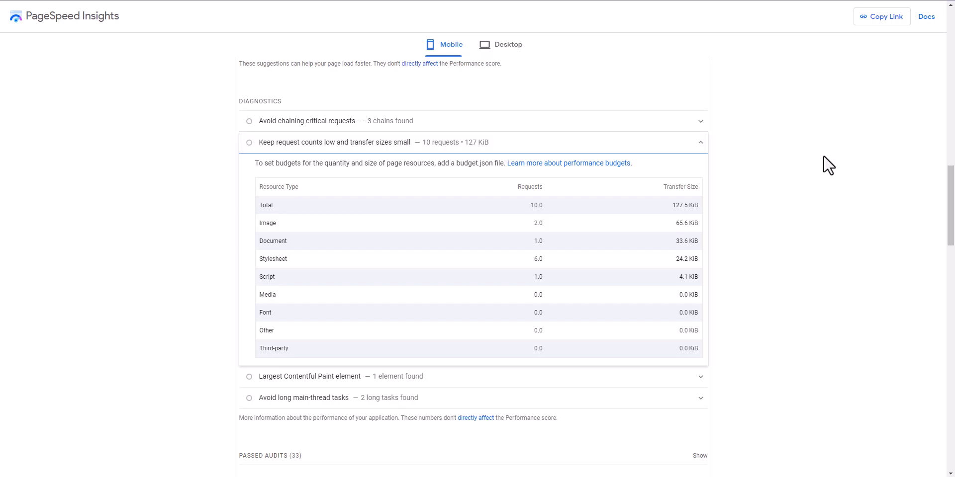
- Re-analyze the site and expand the 'Keep request counts low and transfer sizes small' diagnostic
{"action": "left_click_drag", "start_coordinate": [950, 205], "coordinate": [950, 44]}
{"action": "left_click", "coordinate": [703, 75]}
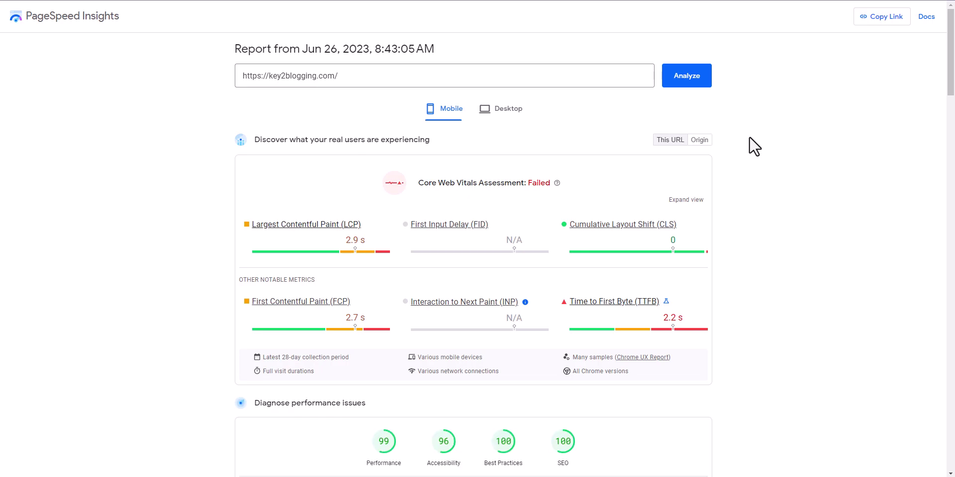
{"action": "scroll", "coordinate": [950, 219], "scroll_direction": "down", "scroll_amount": 15}
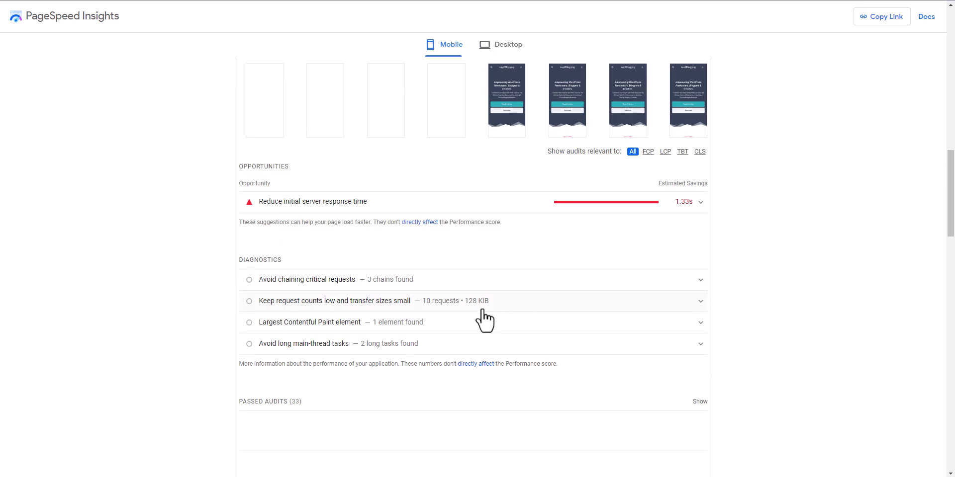
{"action": "left_click", "coordinate": [484, 318]}
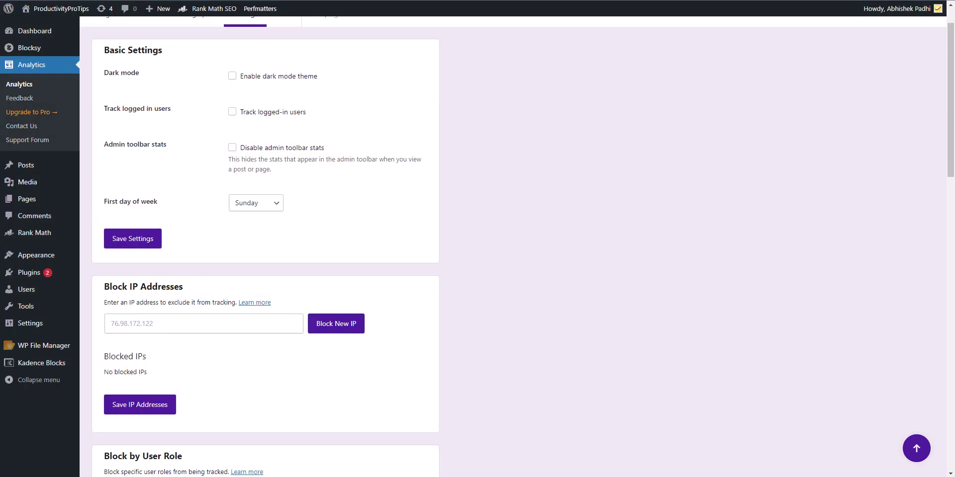
- Return to the Pages analytics dashboard and view the Last 30 Days date-range calendar
{"action": "scroll", "coordinate": [490, 149], "scroll_direction": "up", "scroll_amount": 1}
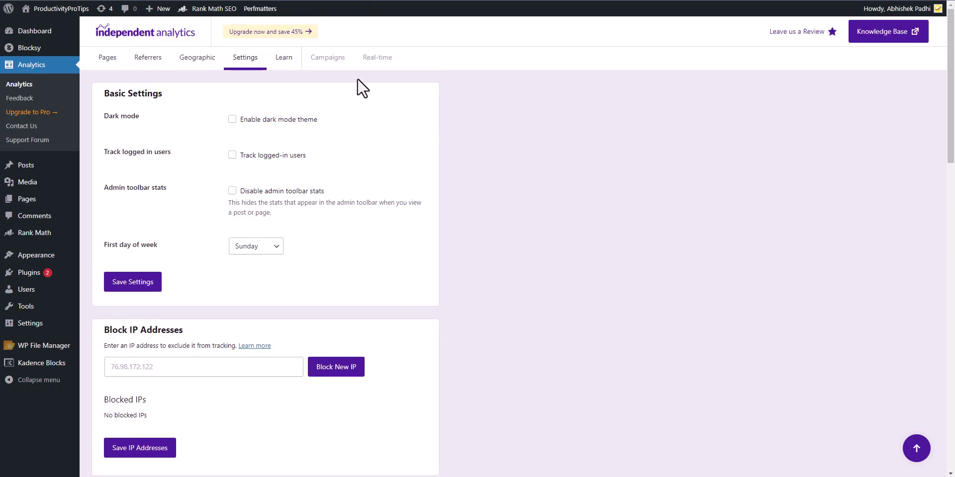
{"action": "mouse_move", "coordinate": [372, 65]}
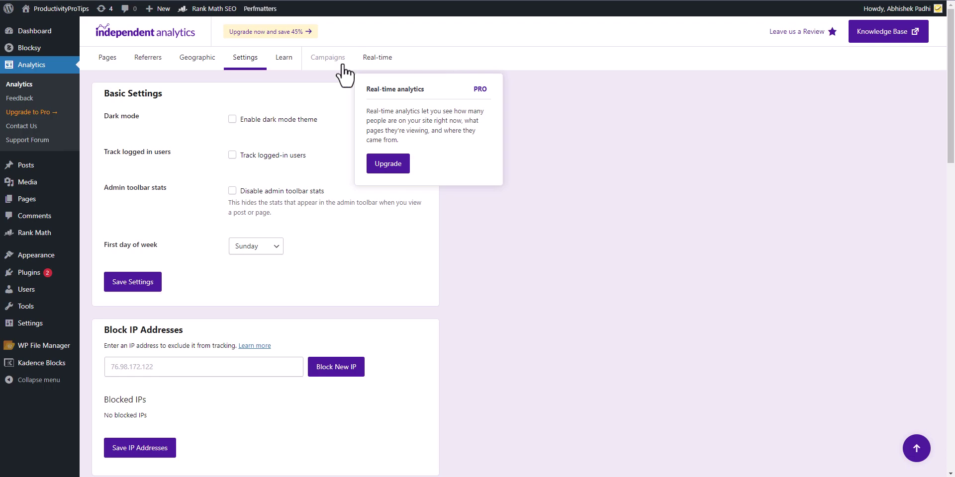
{"action": "left_click", "coordinate": [105, 67]}
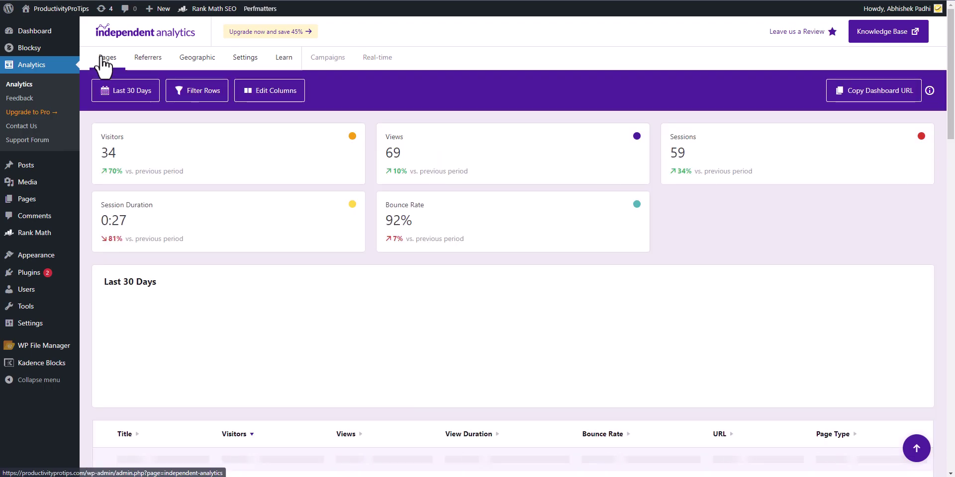
{"action": "left_click", "coordinate": [118, 91]}
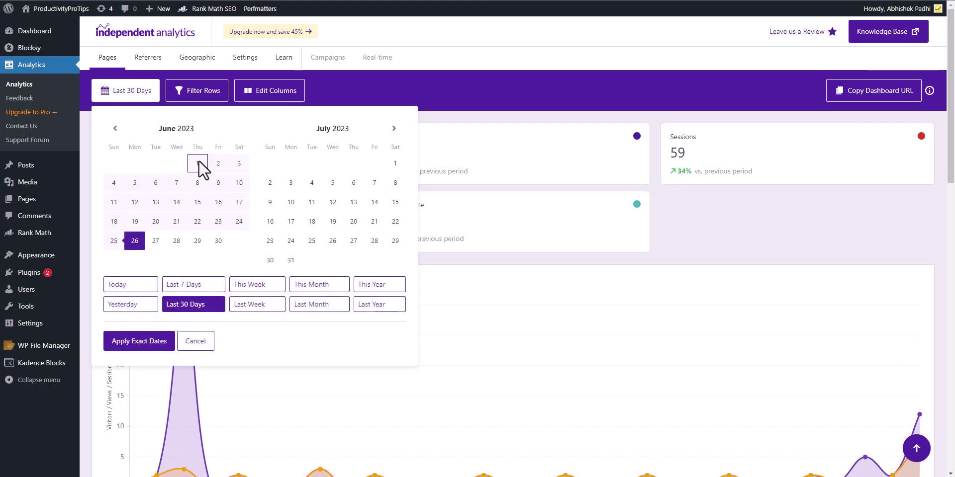
- Look over the Filter Rows include/exclude and column choices without applying, then the Edit Columns list
{"action": "left_click", "coordinate": [206, 97]}
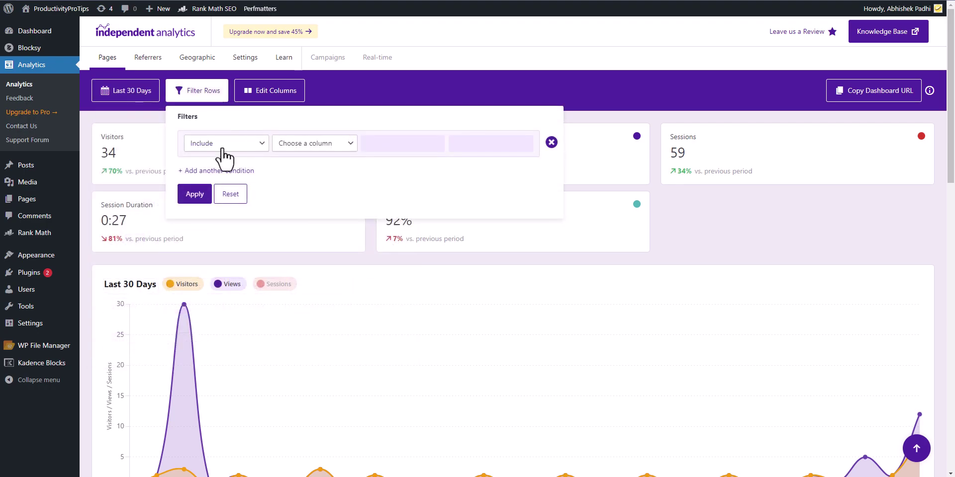
{"action": "left_click", "coordinate": [223, 149]}
{"action": "left_click", "coordinate": [294, 143]}
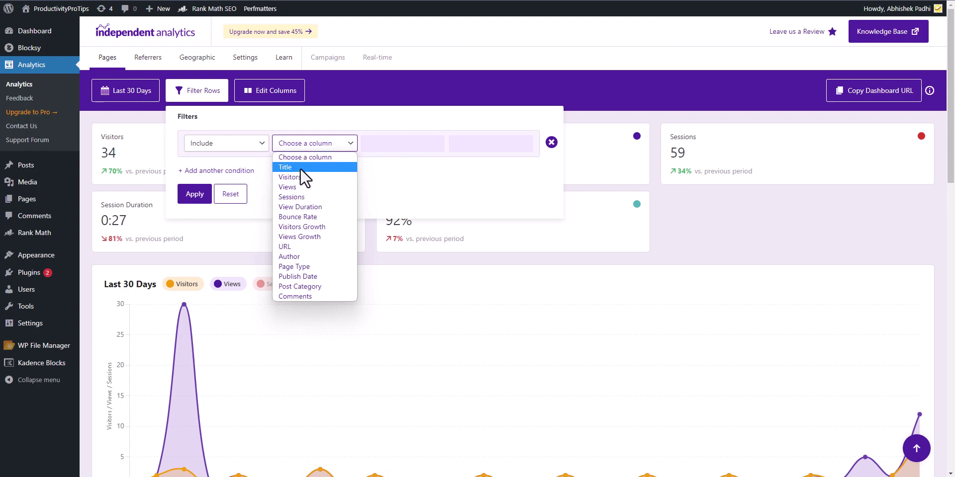
{"action": "left_click", "coordinate": [727, 217]}
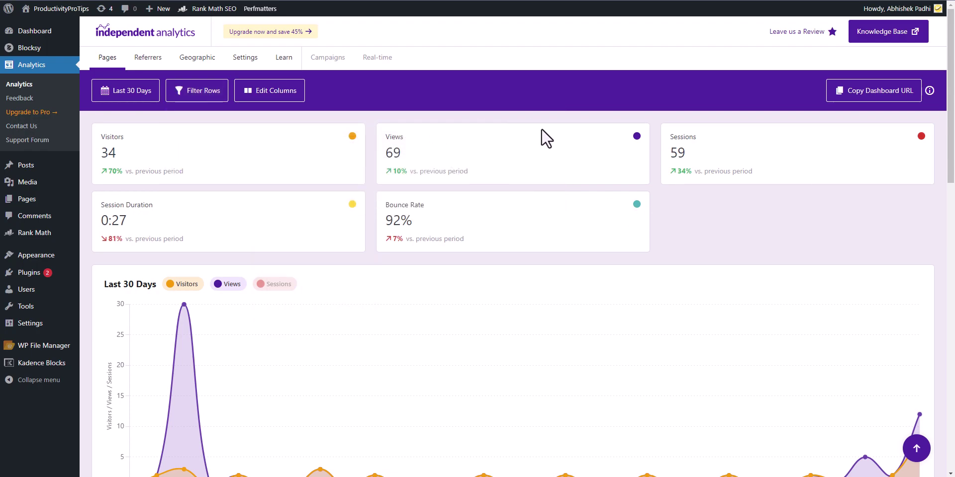
{"action": "left_click", "coordinate": [288, 100]}
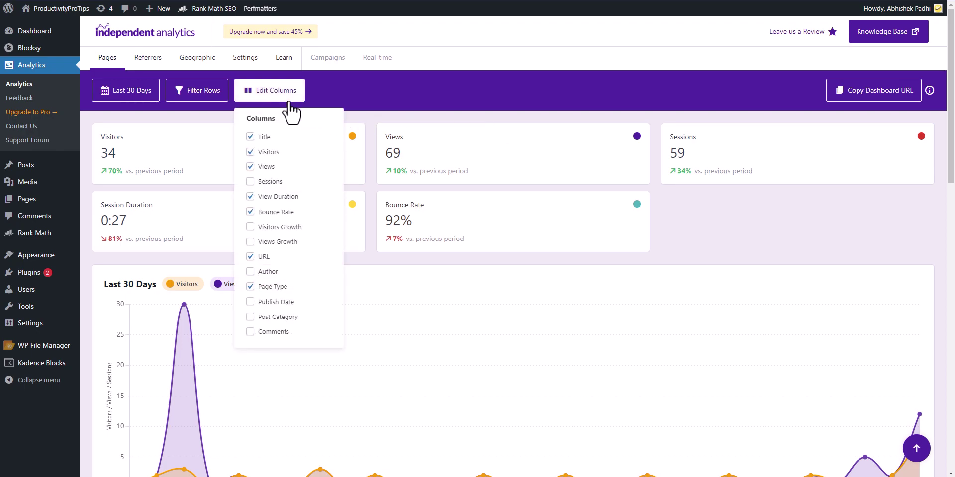